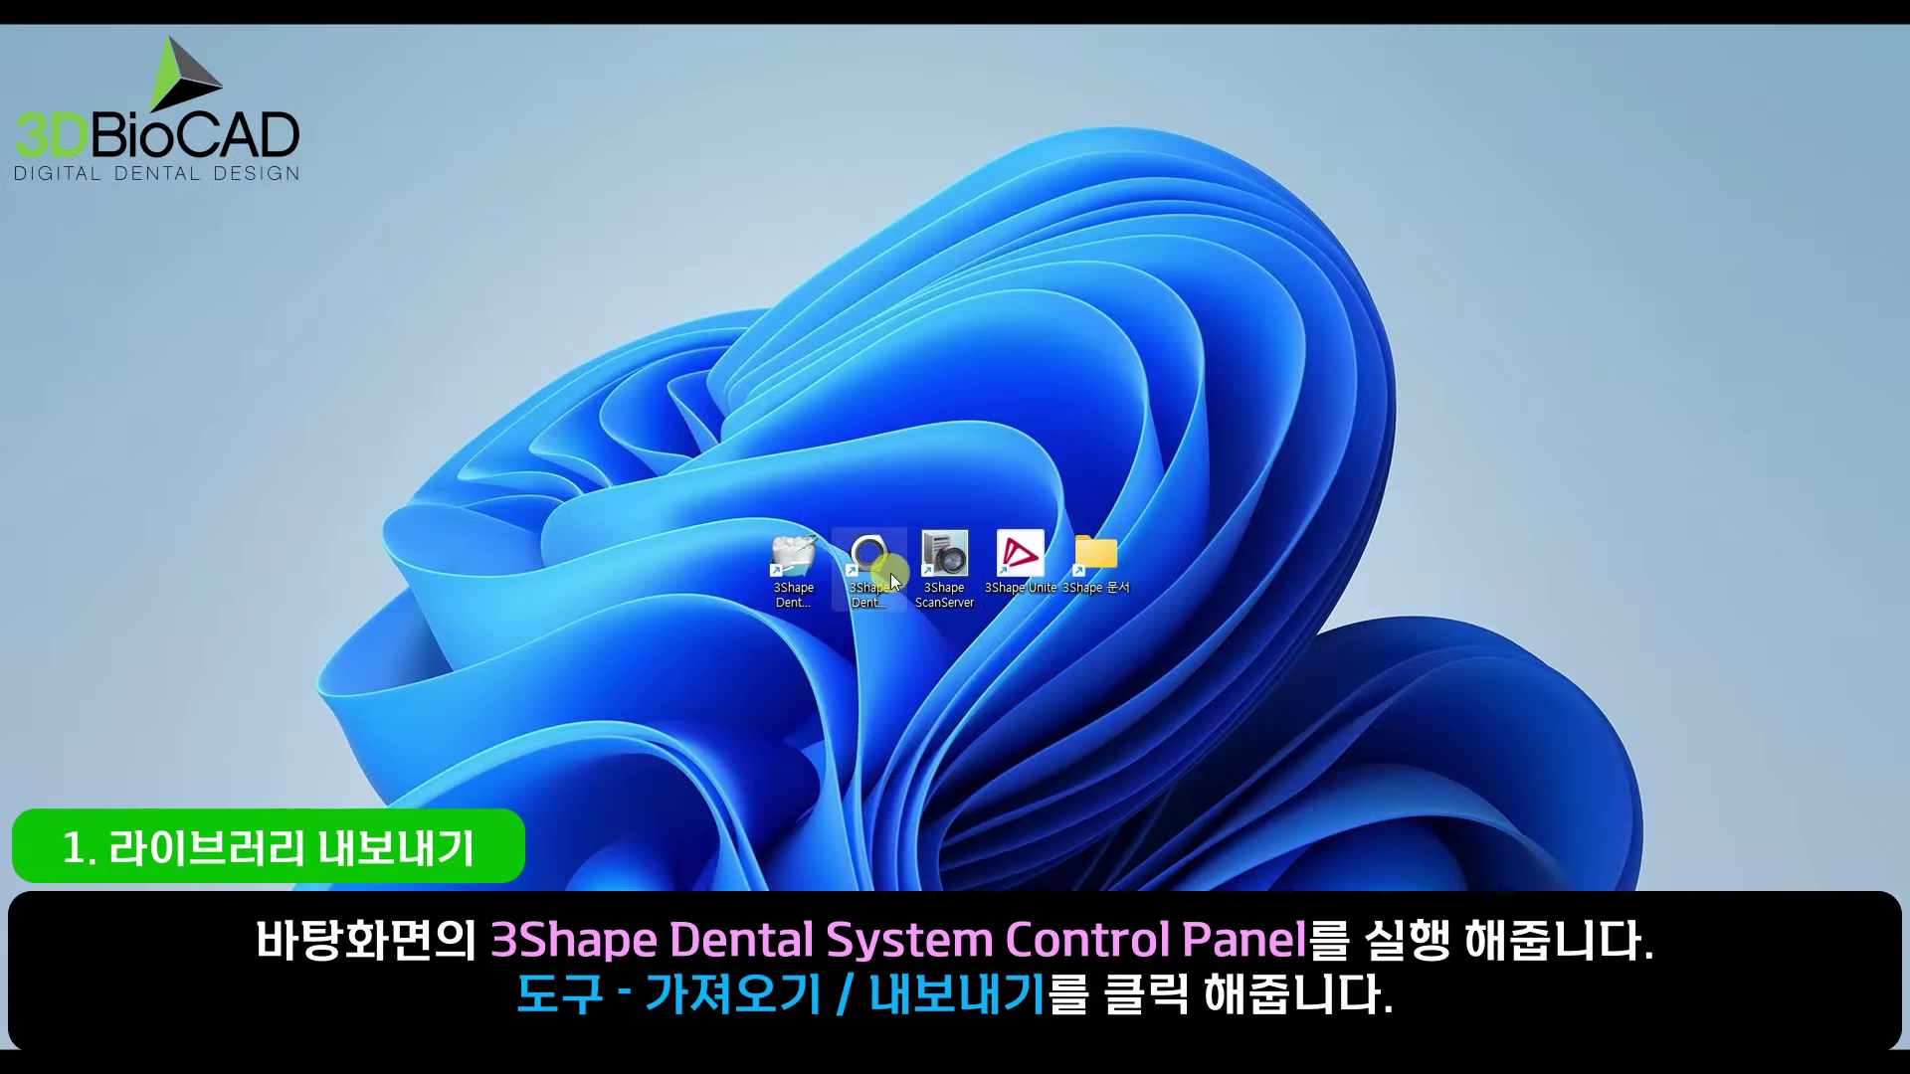
- Open the 3Shape Dental System Control Panel and go to the material export page (재료 내보내기)
left_click(883, 572)
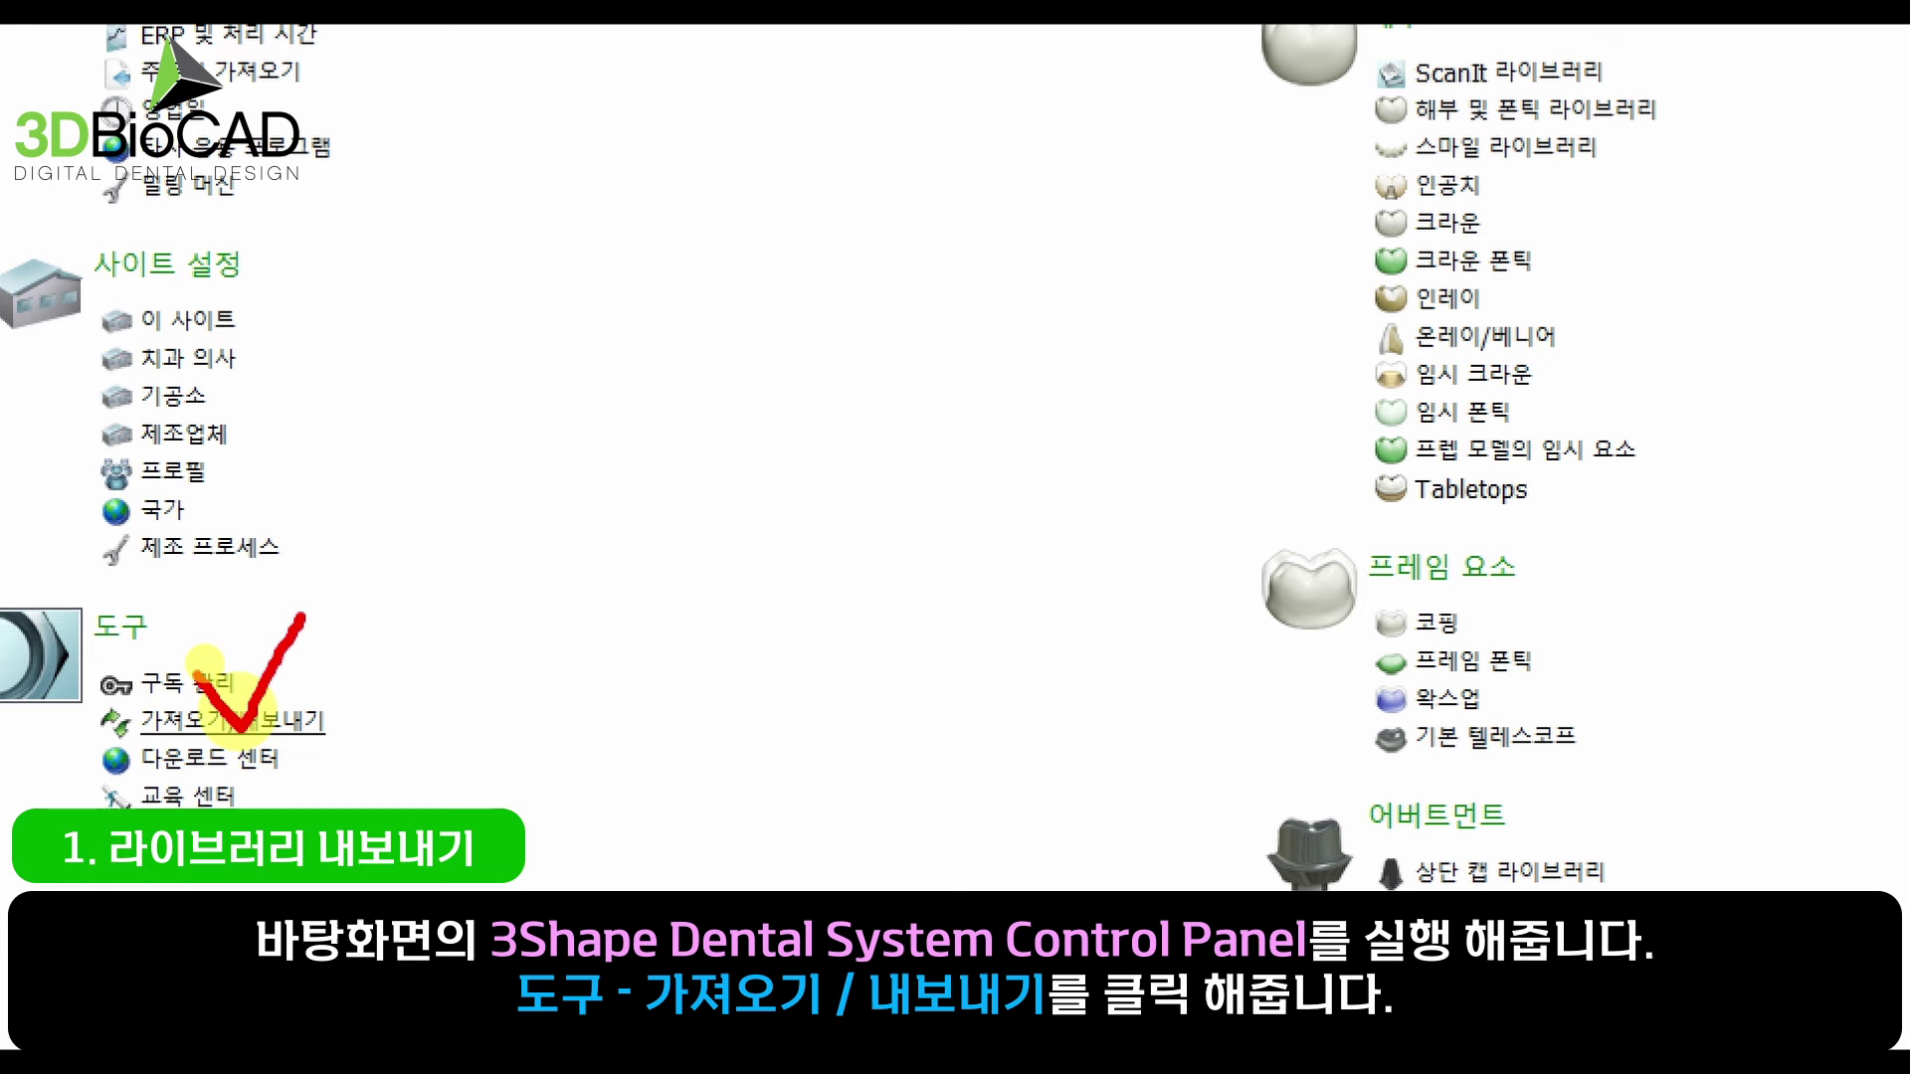
left_click(241, 720)
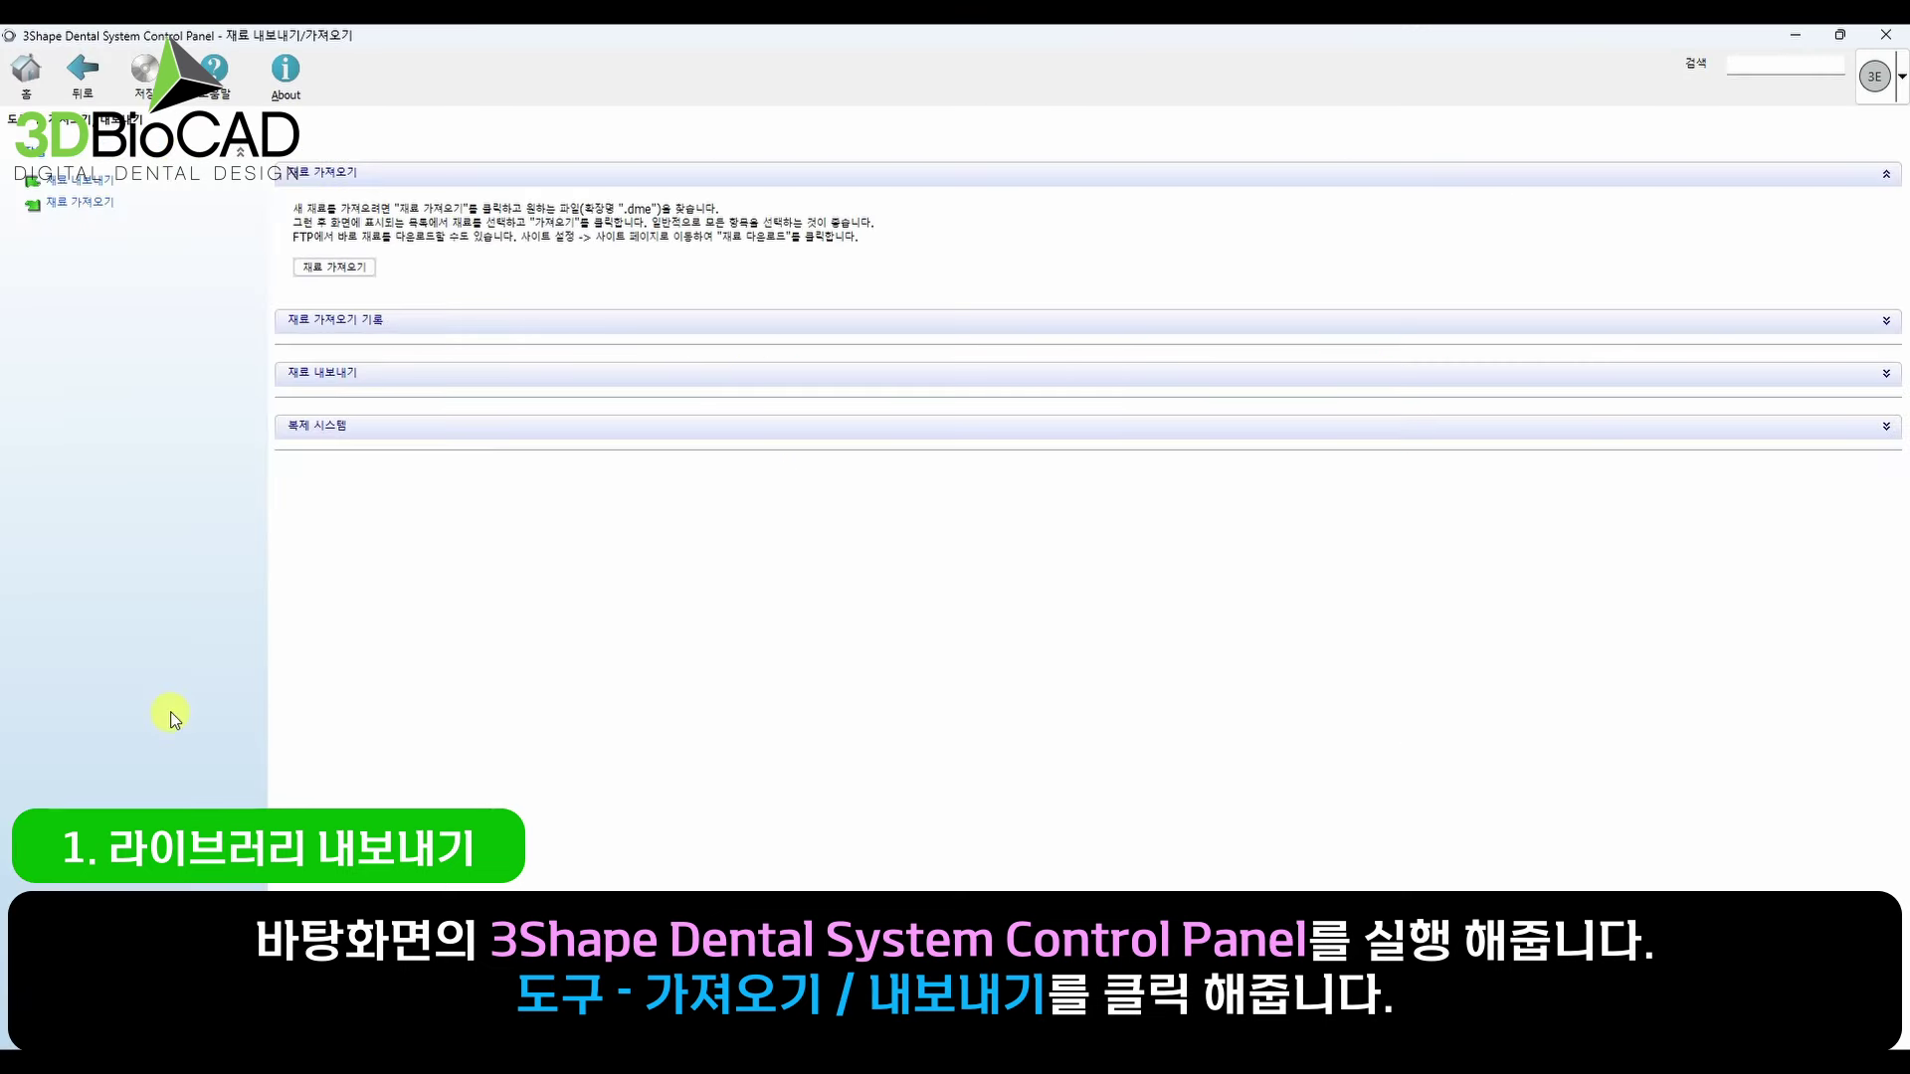
left_click(387, 384)
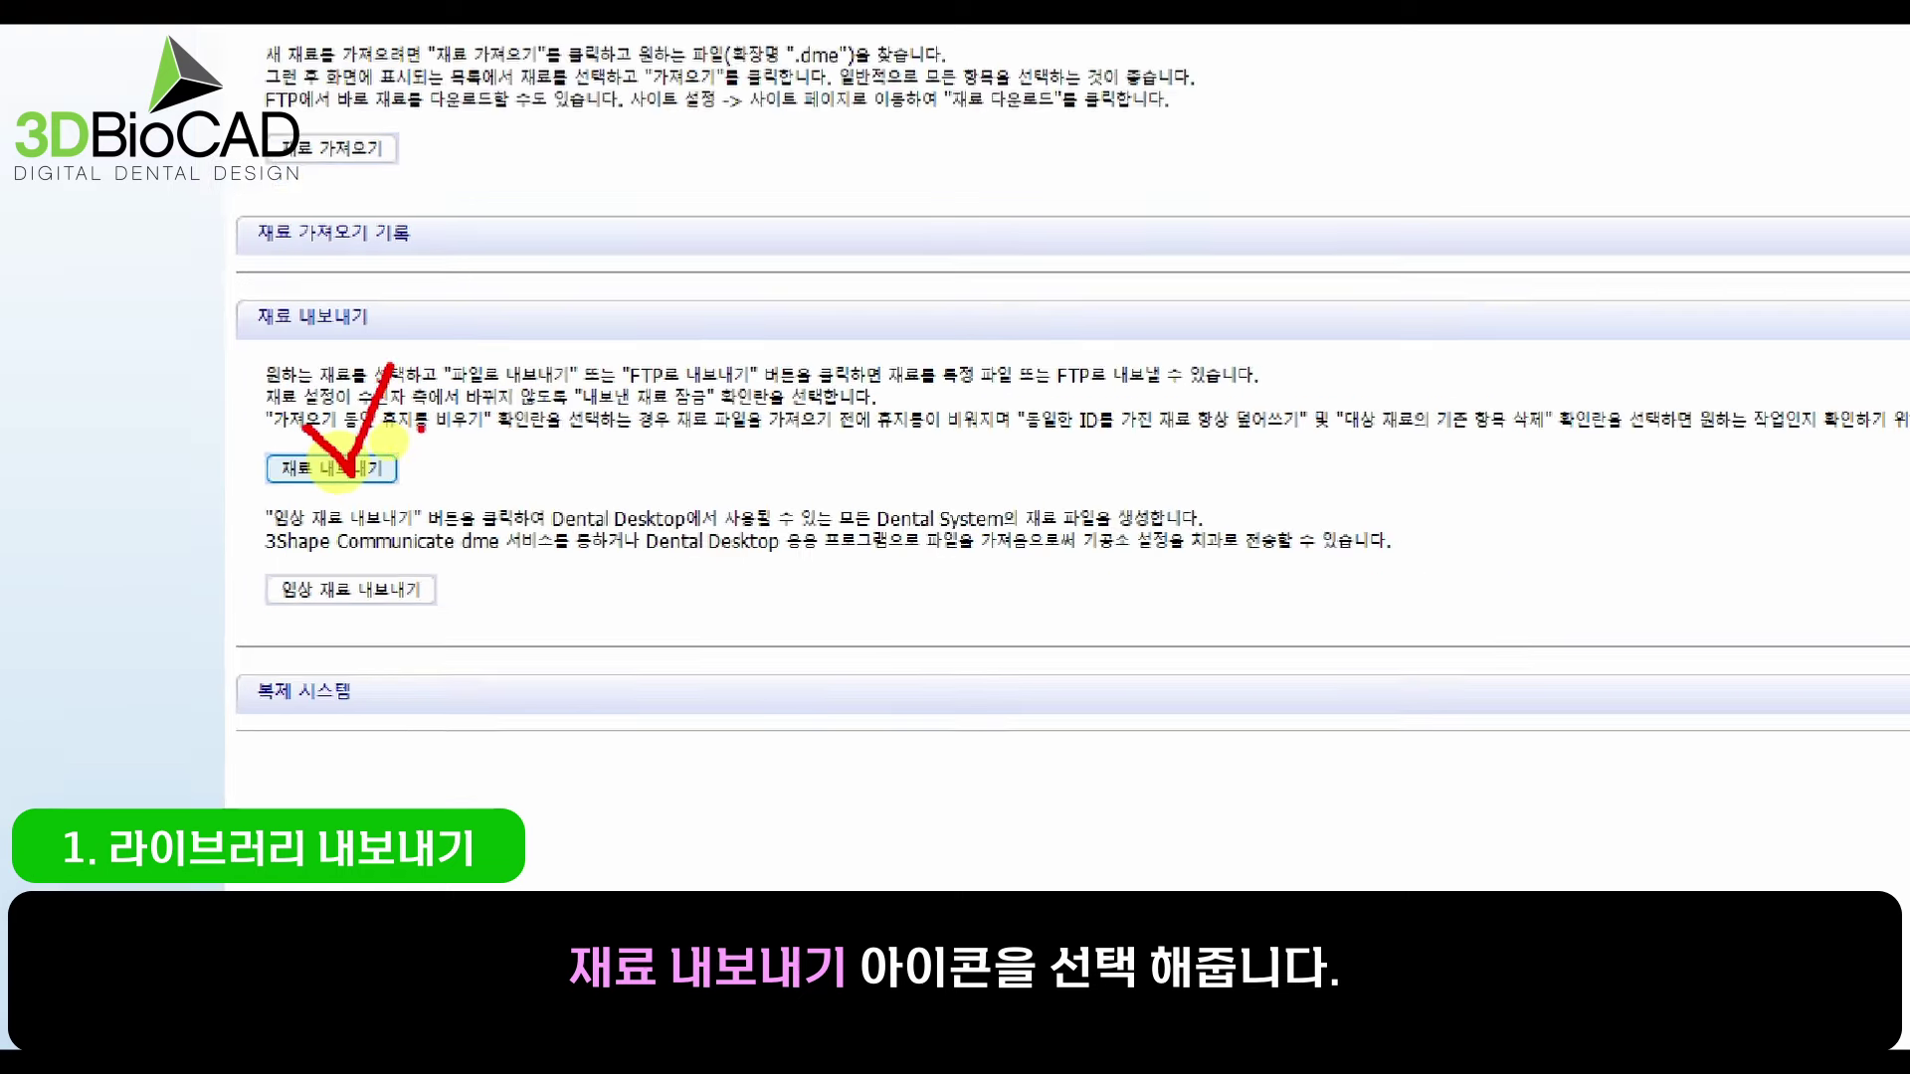
left_click(366, 475)
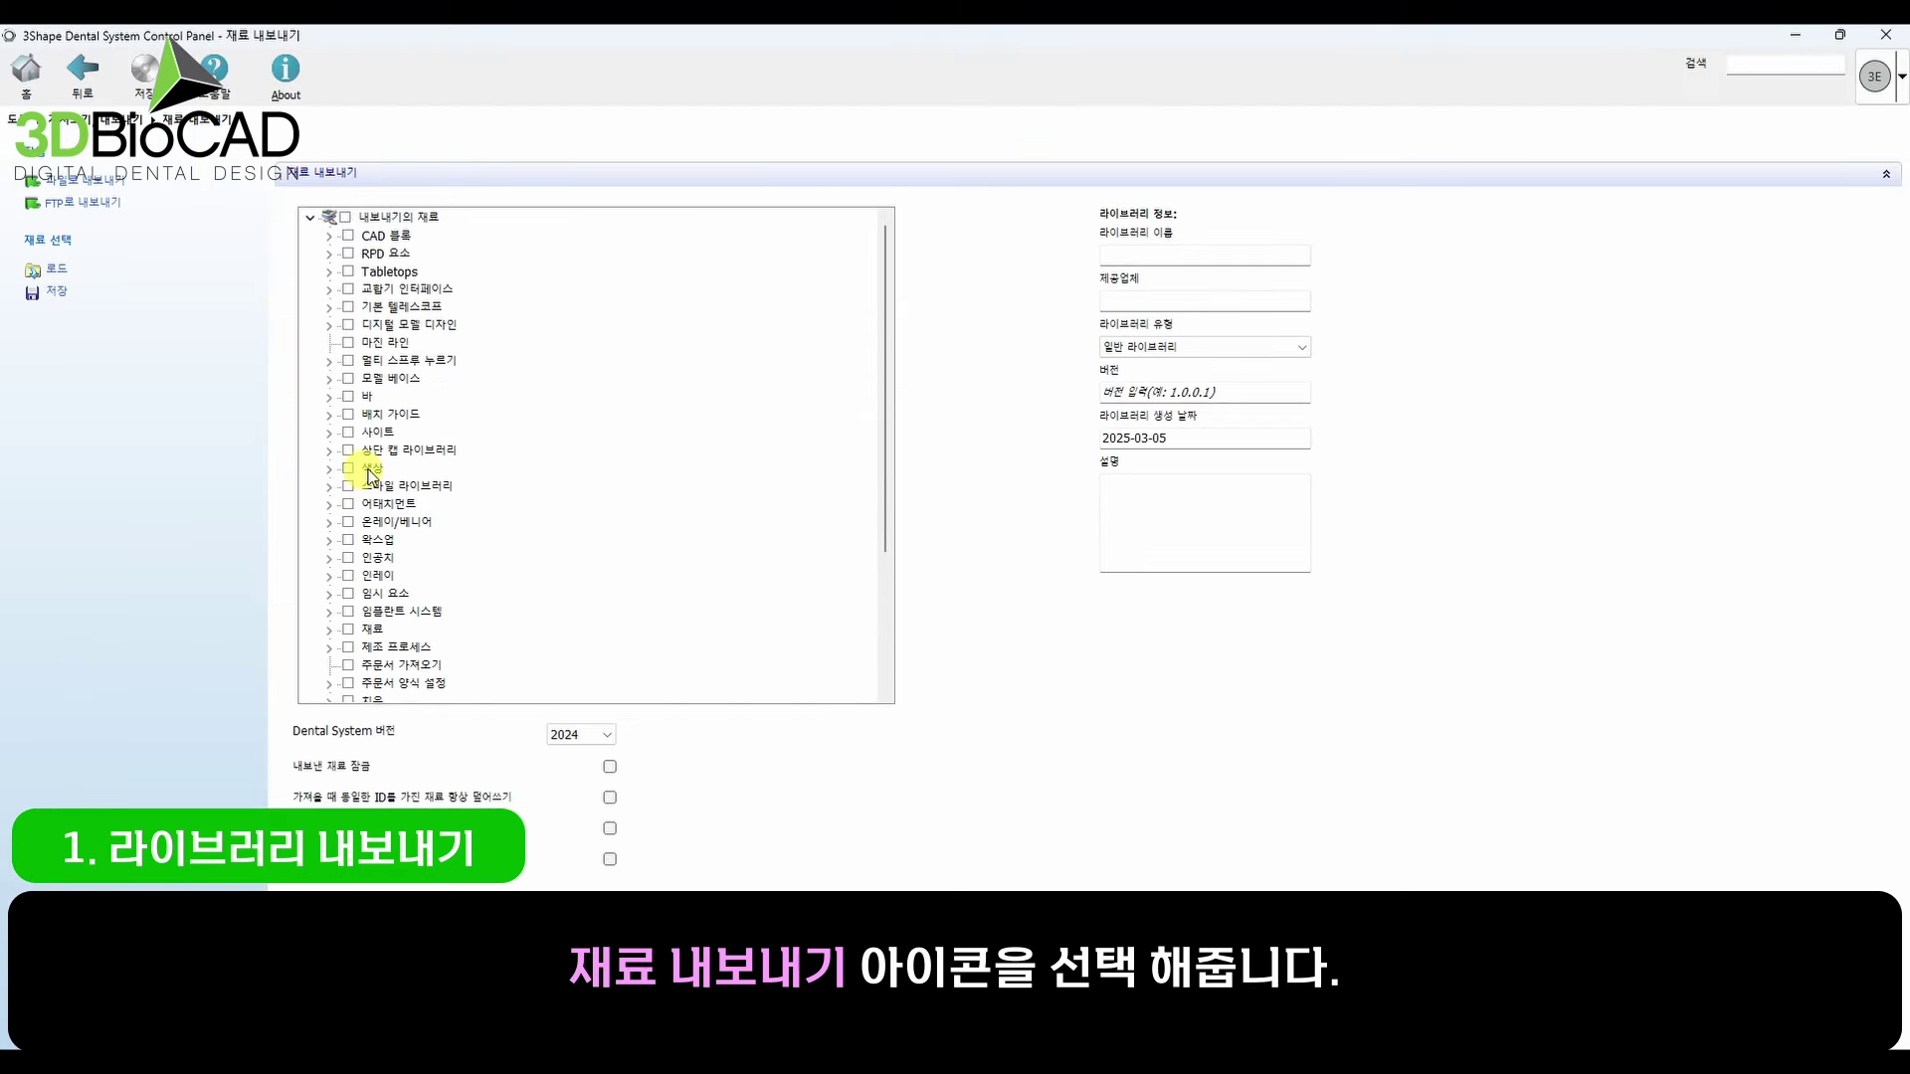
- Select 스마일 라이브러리, 3Shape Implant 4.3 mm and 3Shape Implant 4.3 mm Copy for export, with 2022 as the Dental System version
left_click(349, 488)
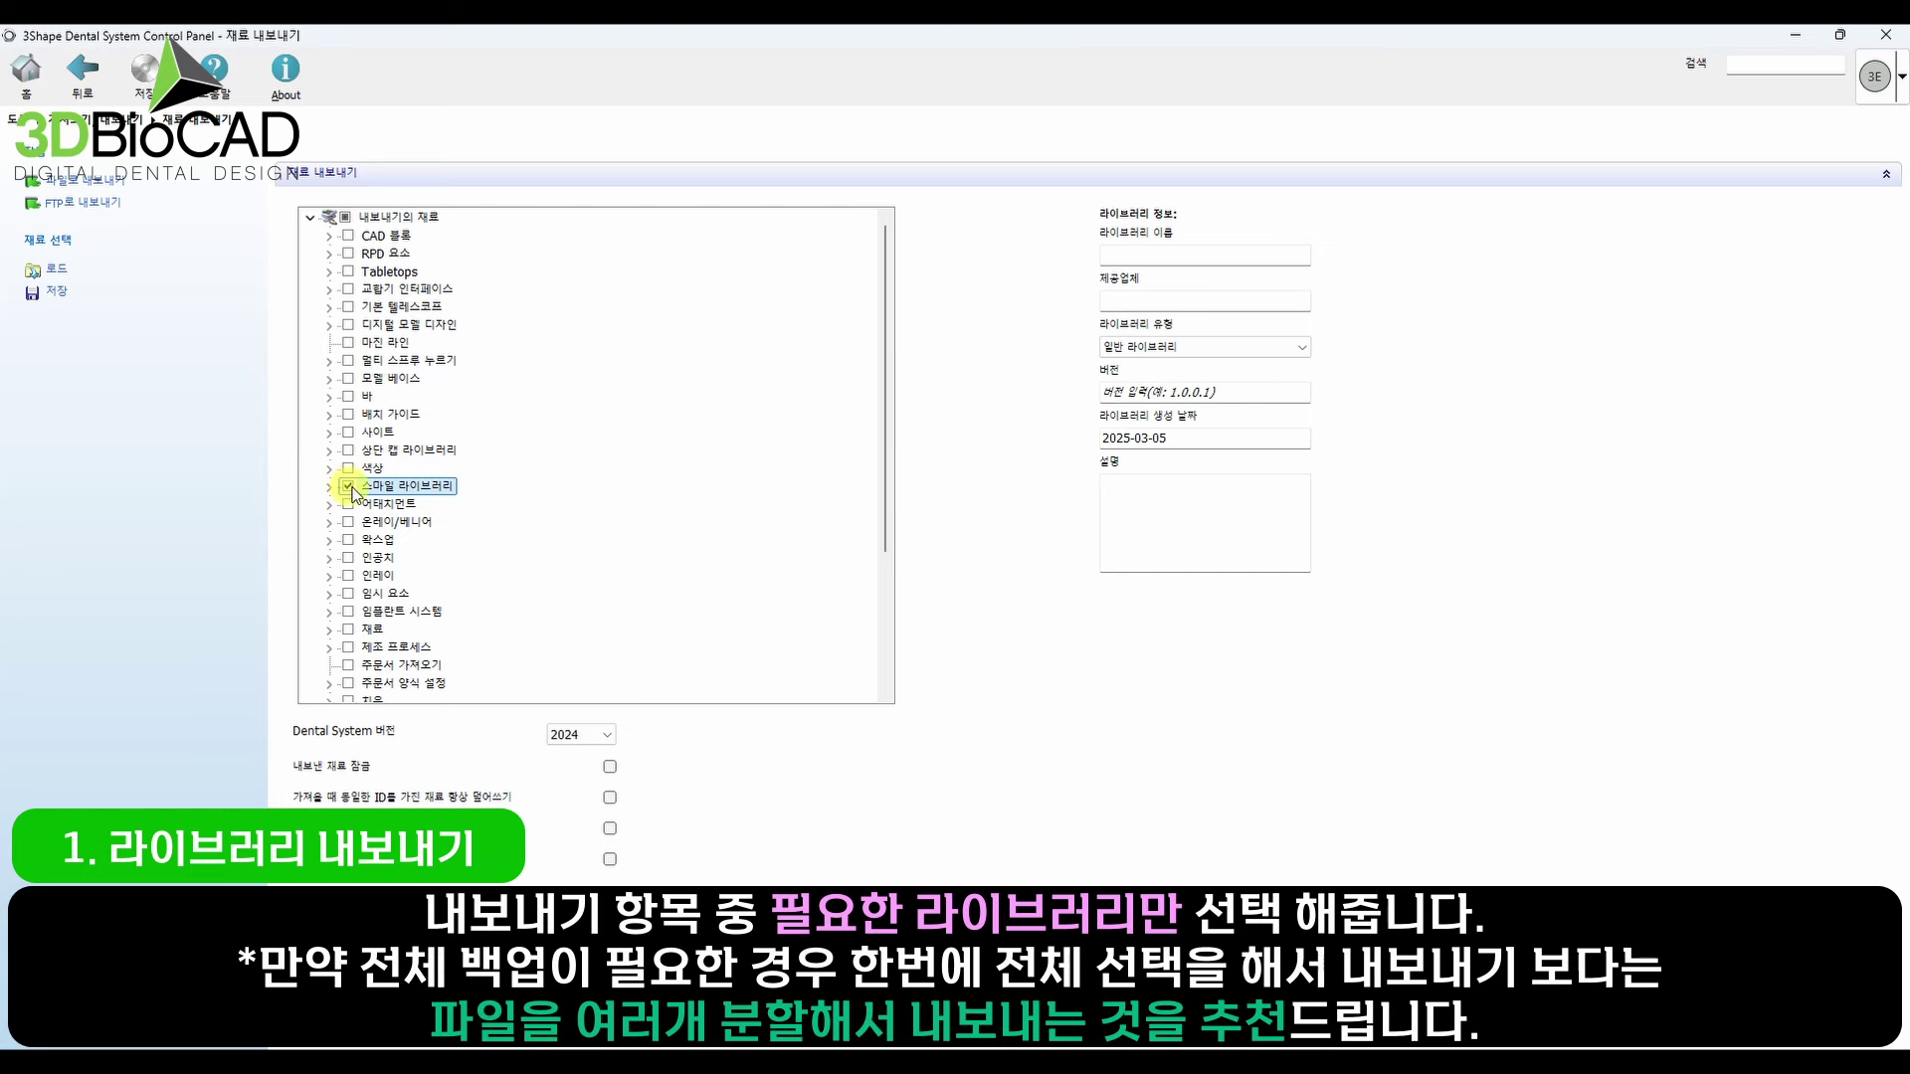
scroll(366, 495, "down", 3)
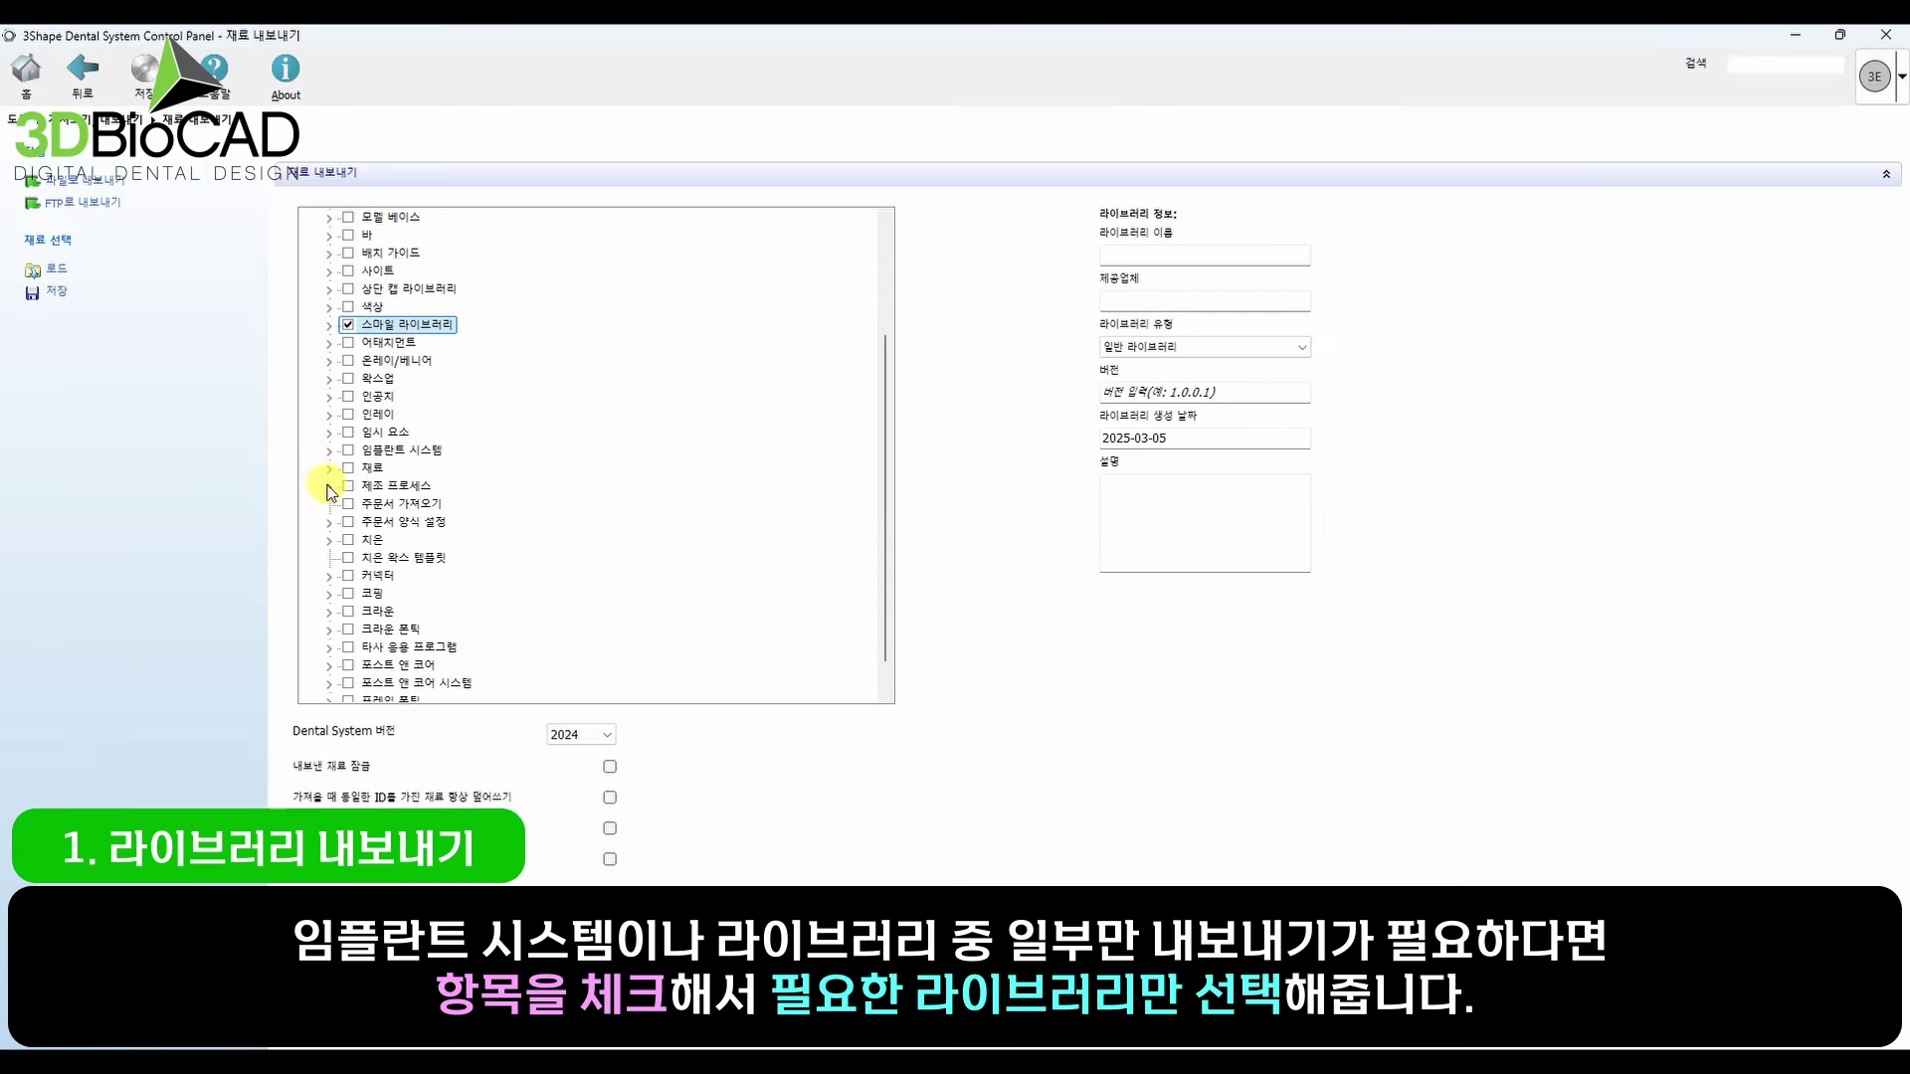
left_click(330, 451)
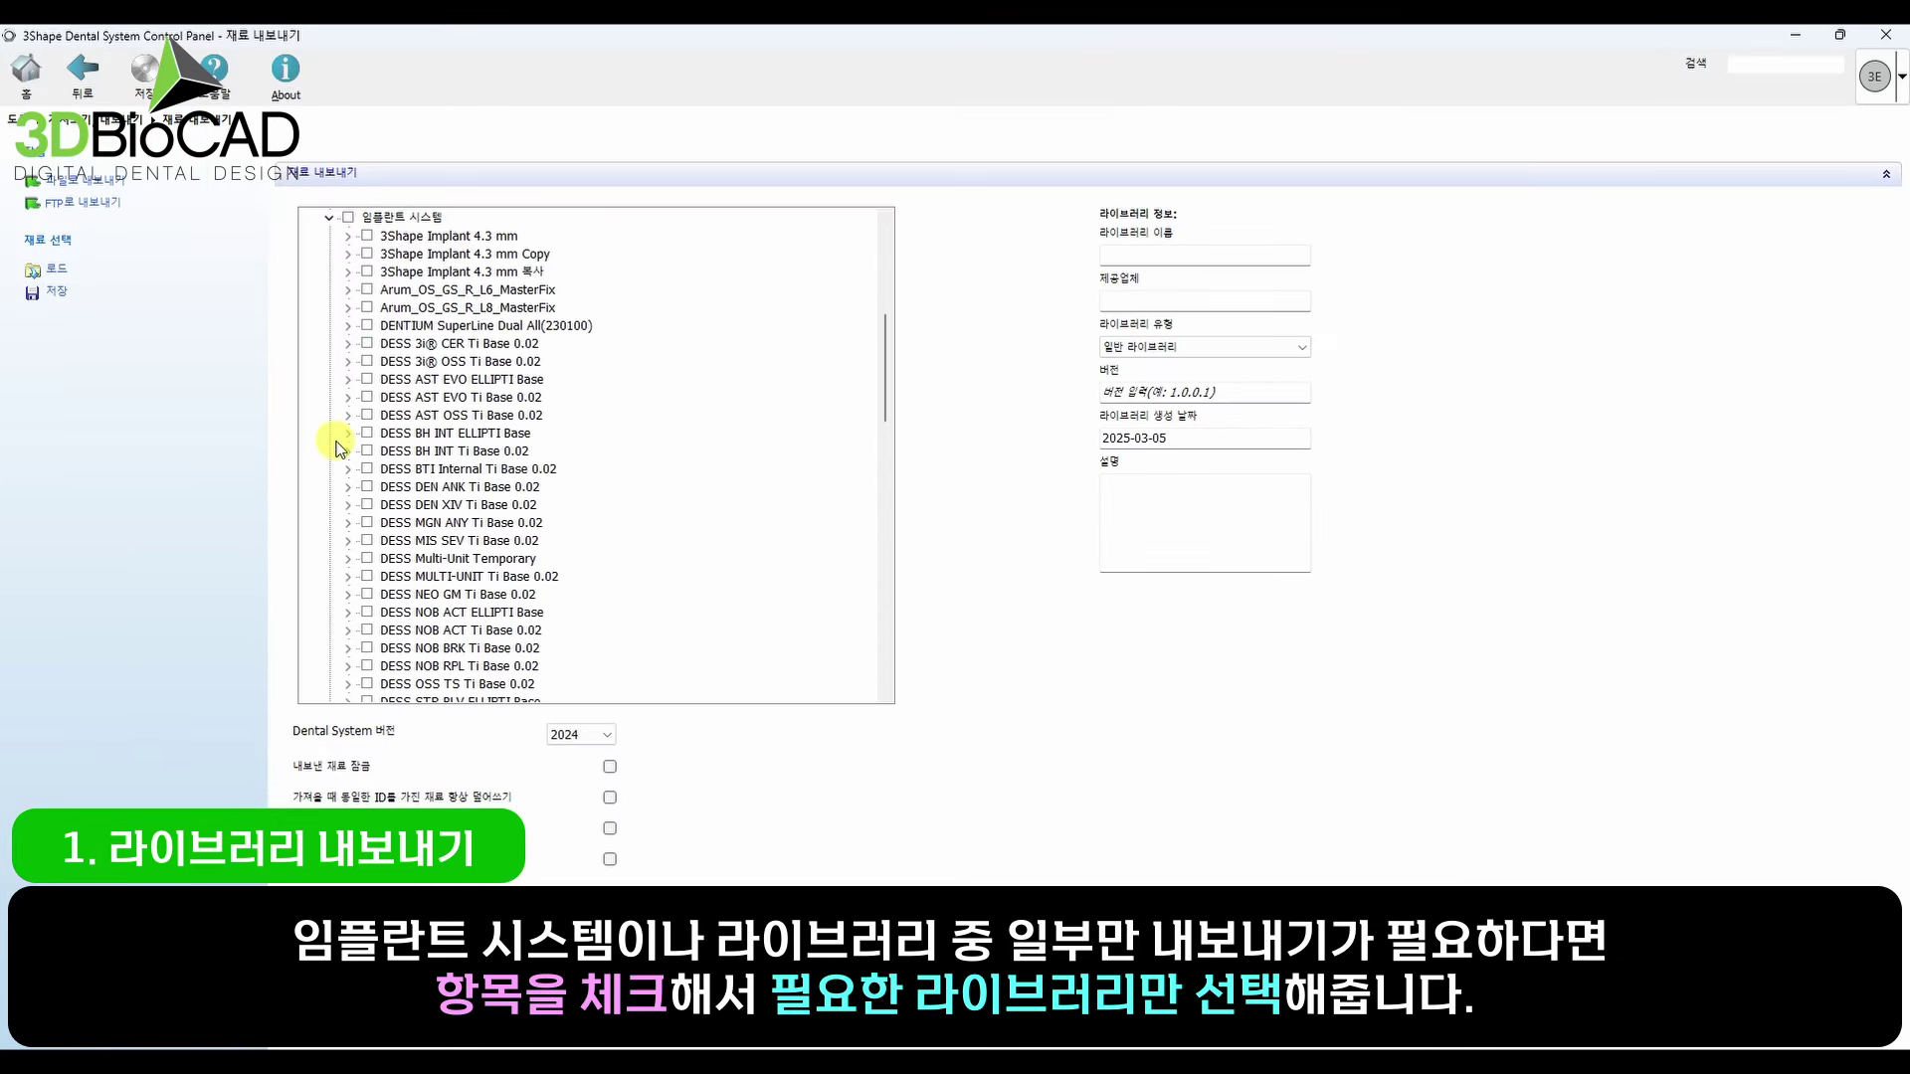
left_click(367, 236)
left_click(368, 254)
scroll(370, 260, "up", 1)
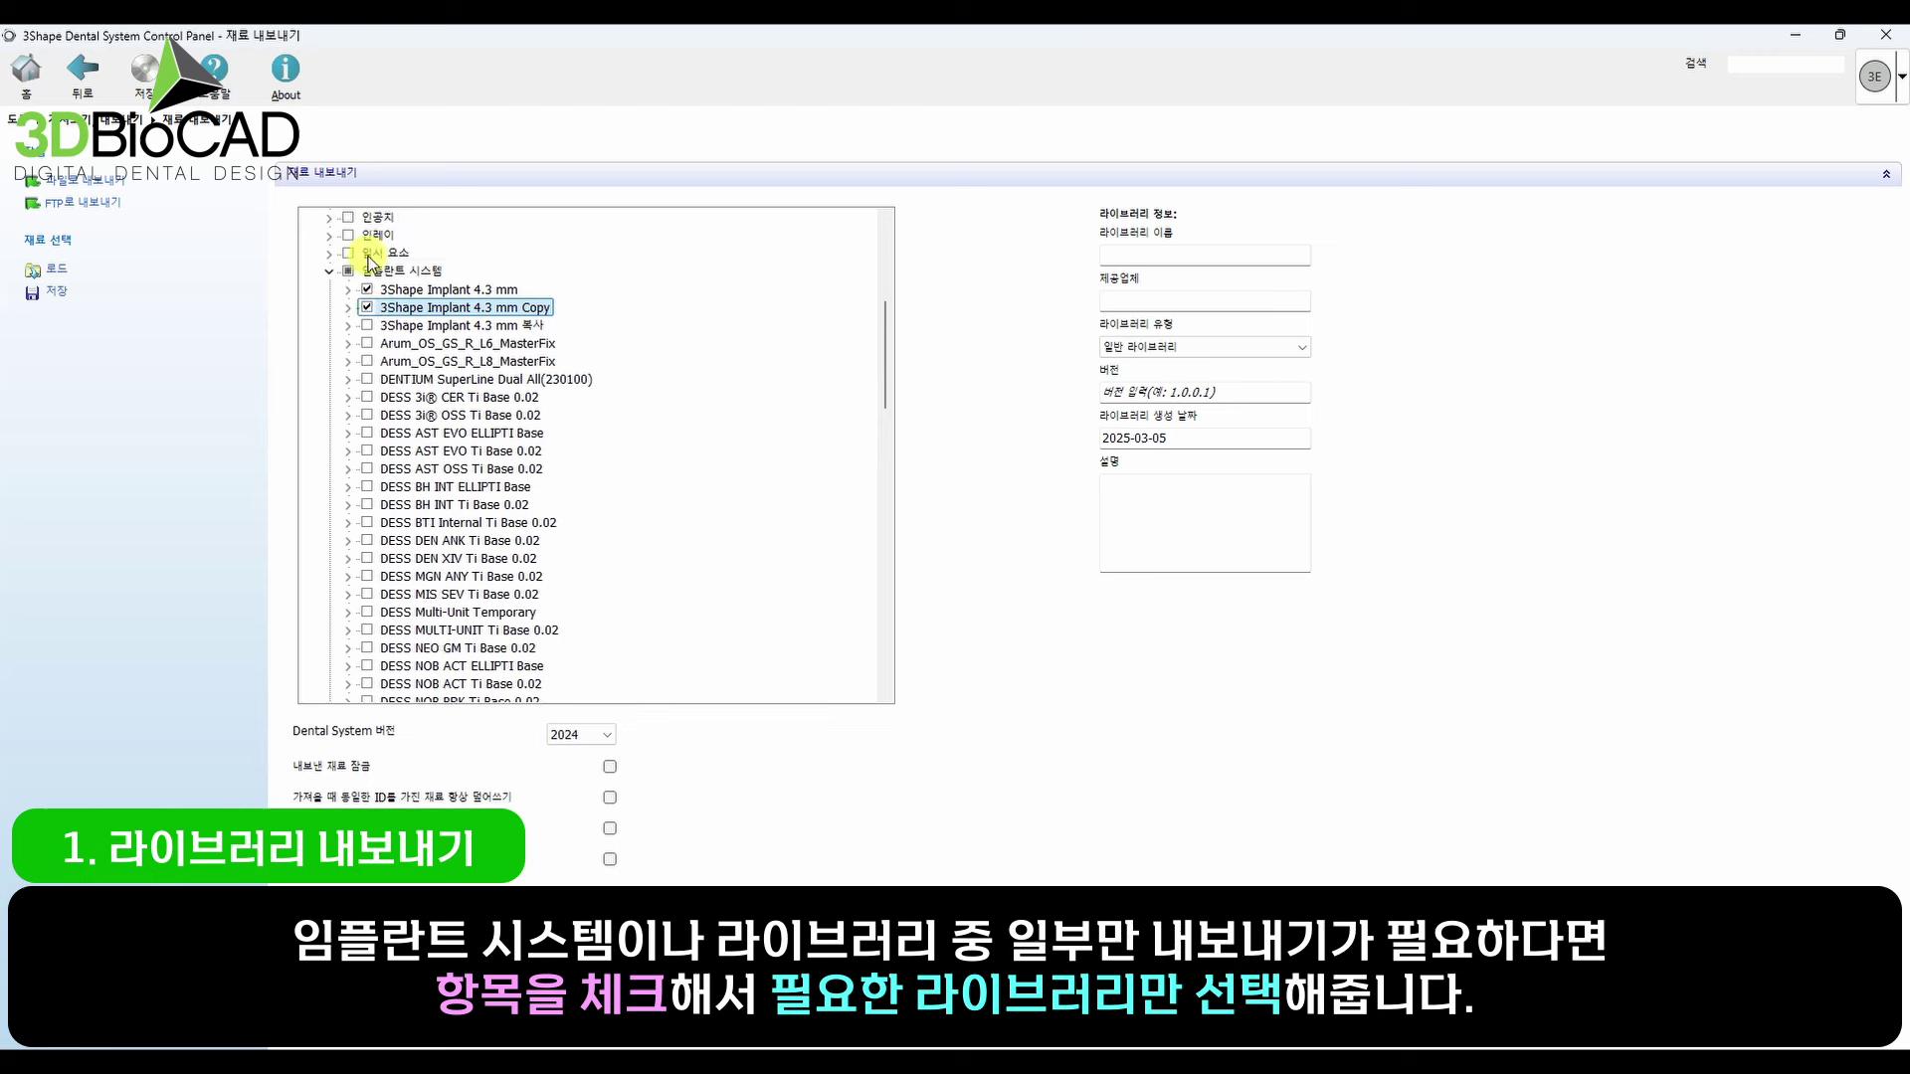
scroll(369, 261, "up", 2)
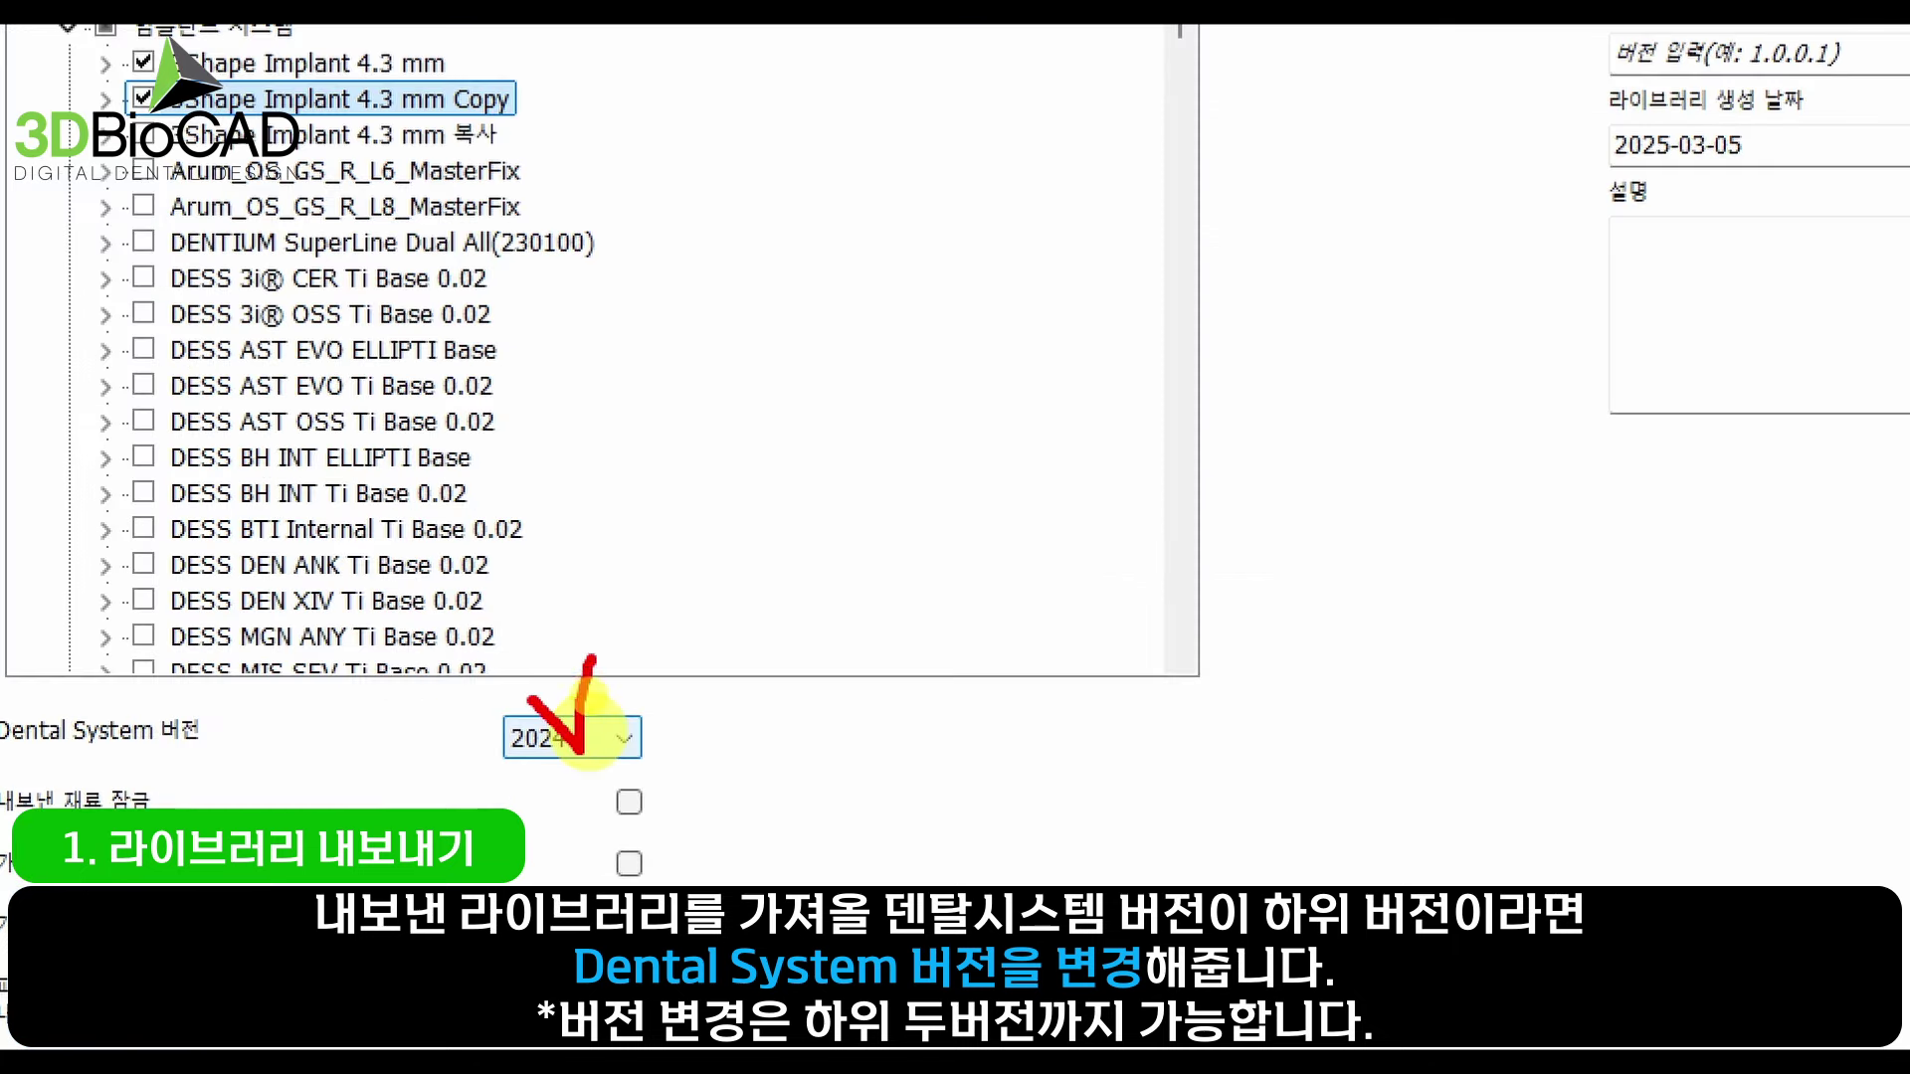
left_click(609, 734)
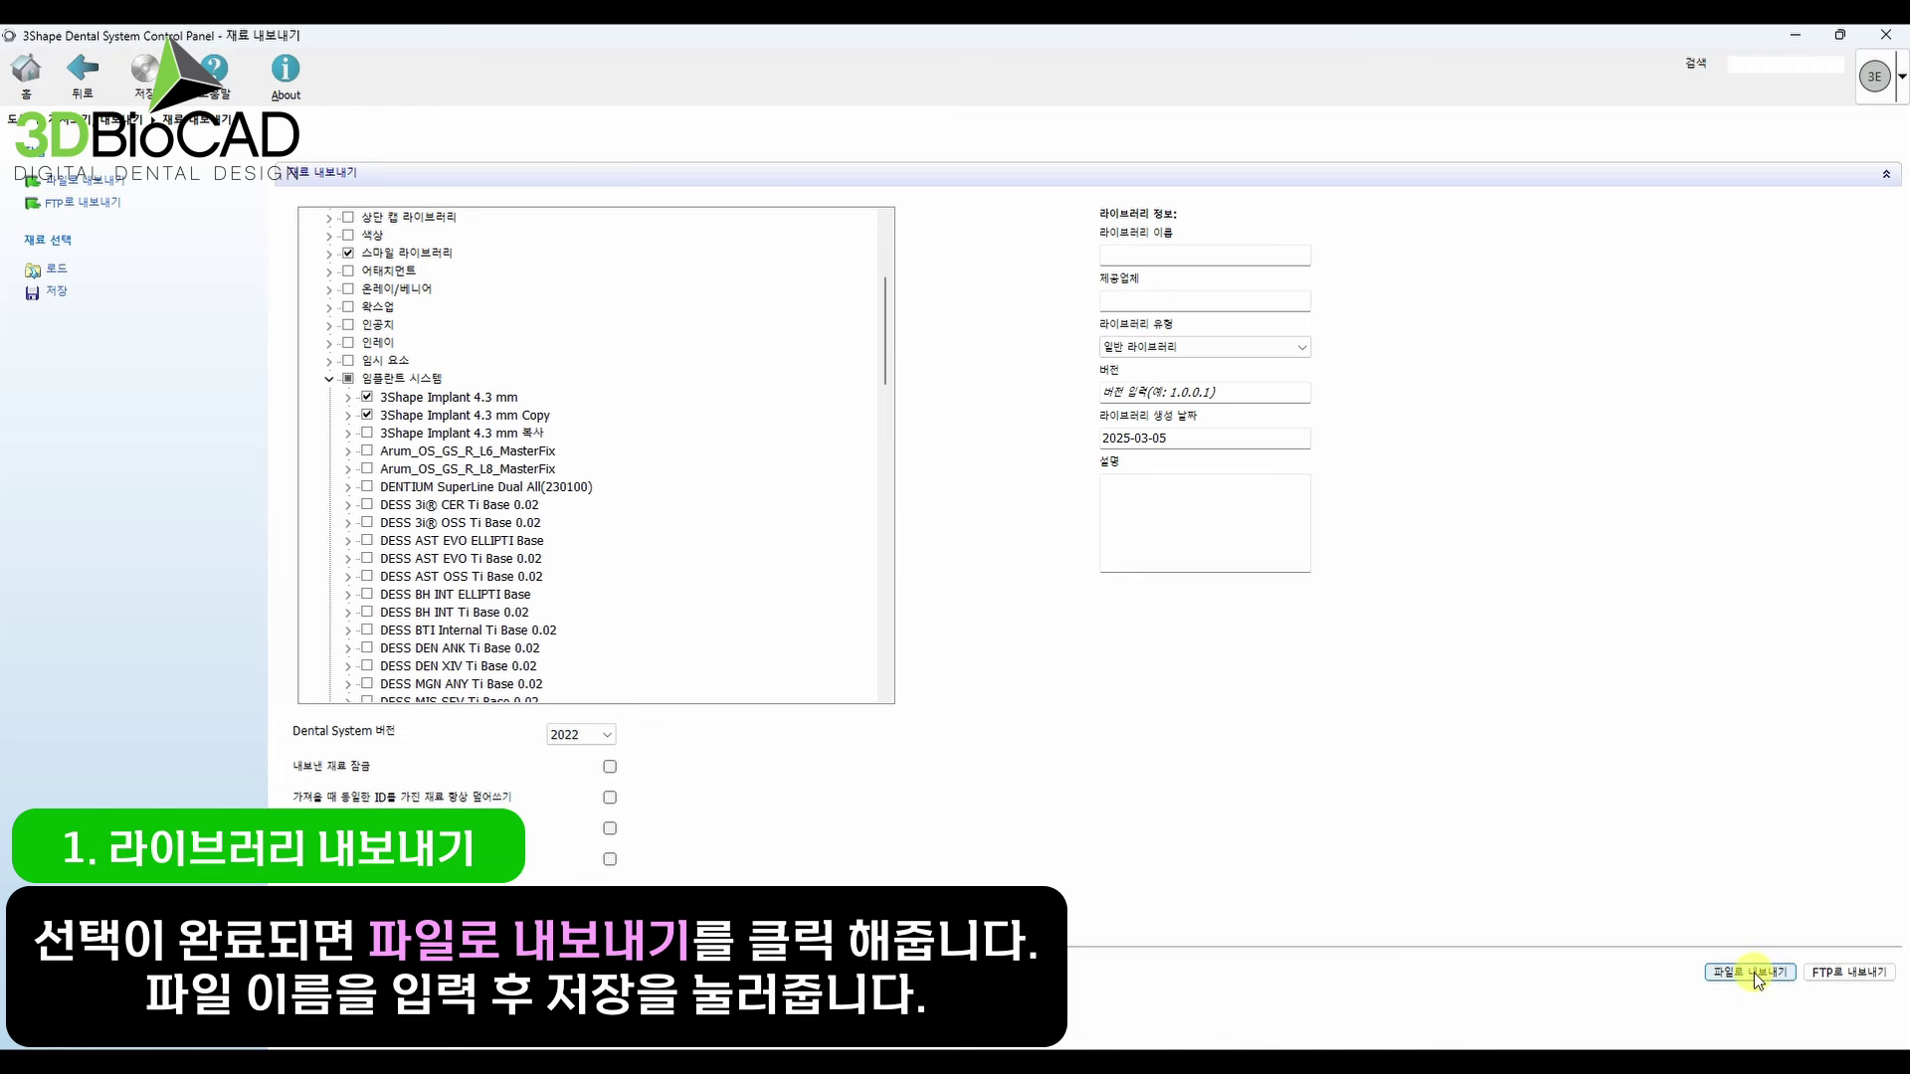
- Export the selection to a desktop file named 라이브러리 내보내기, accepting all abutment kit warnings, and close the Control Panel without saving changes
left_click(1753, 973)
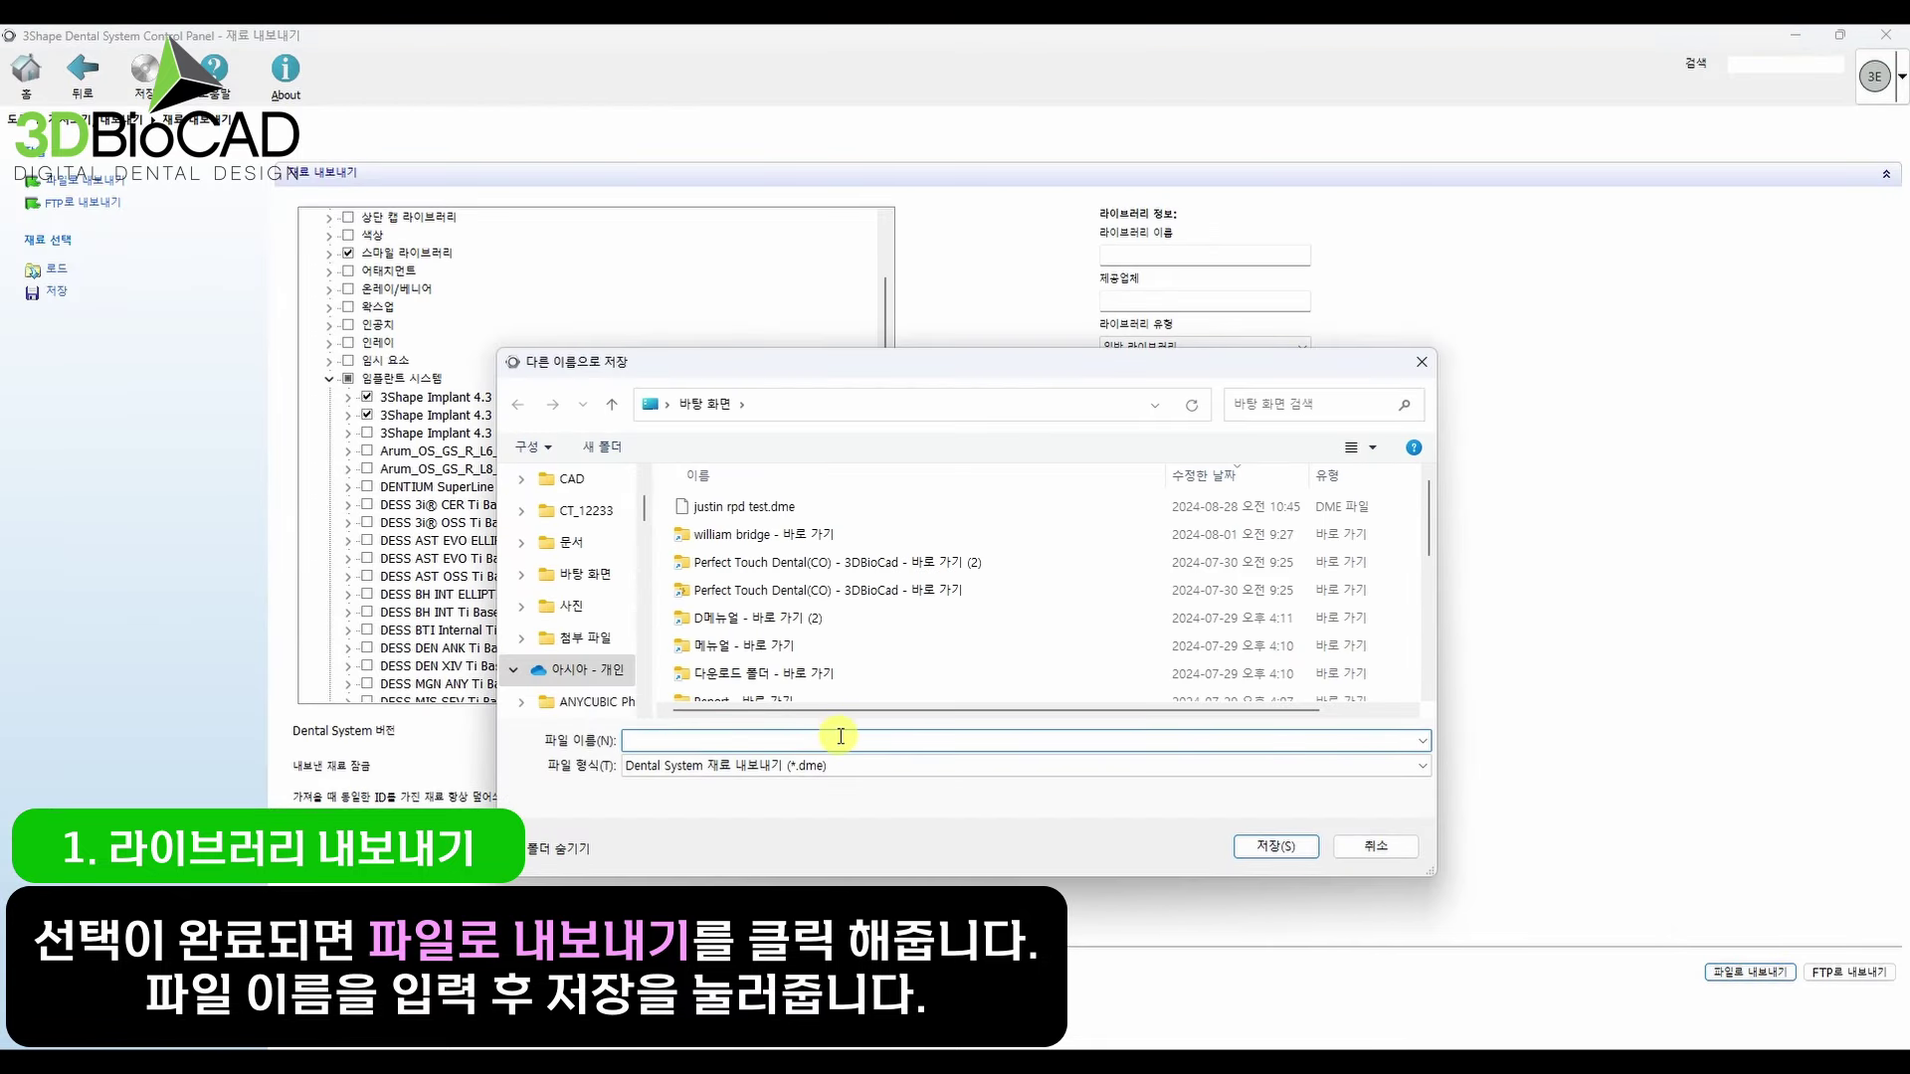
type("라이브러리 내보내기")
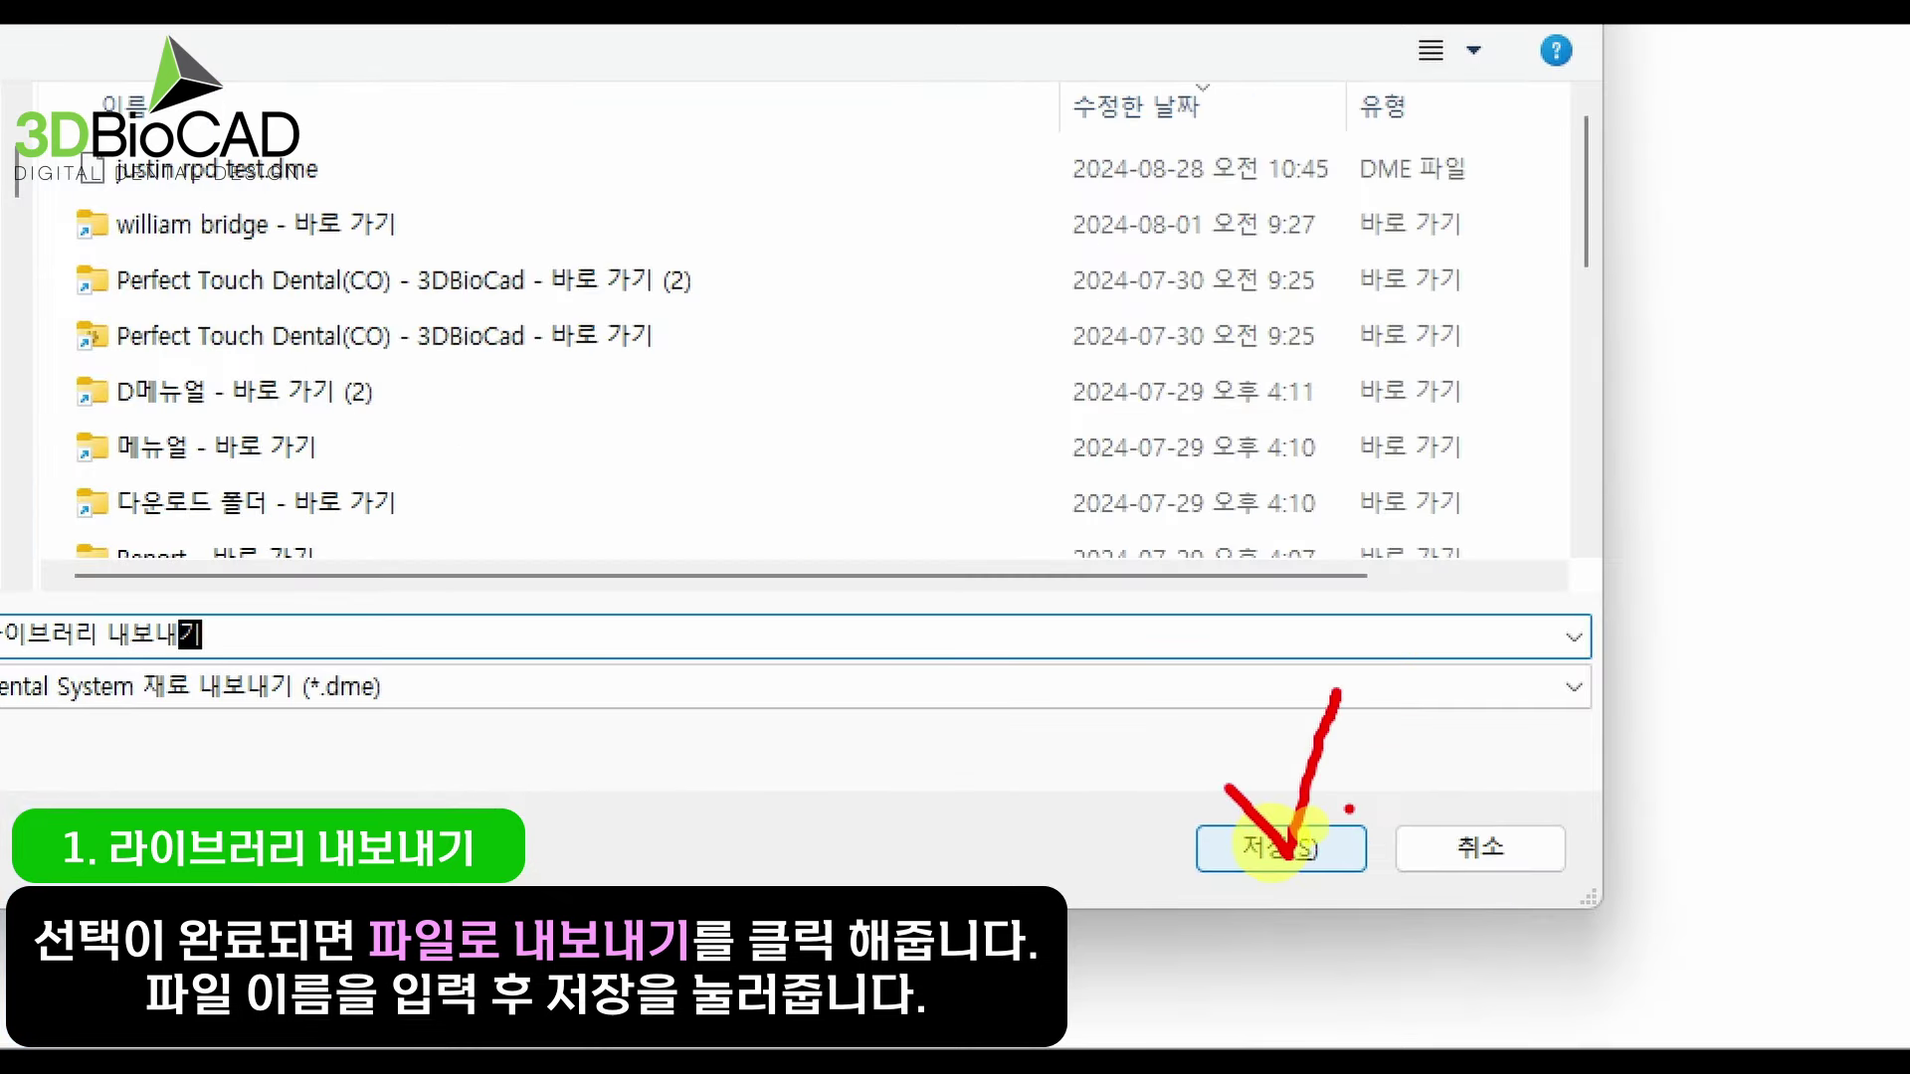
left_click(1281, 848)
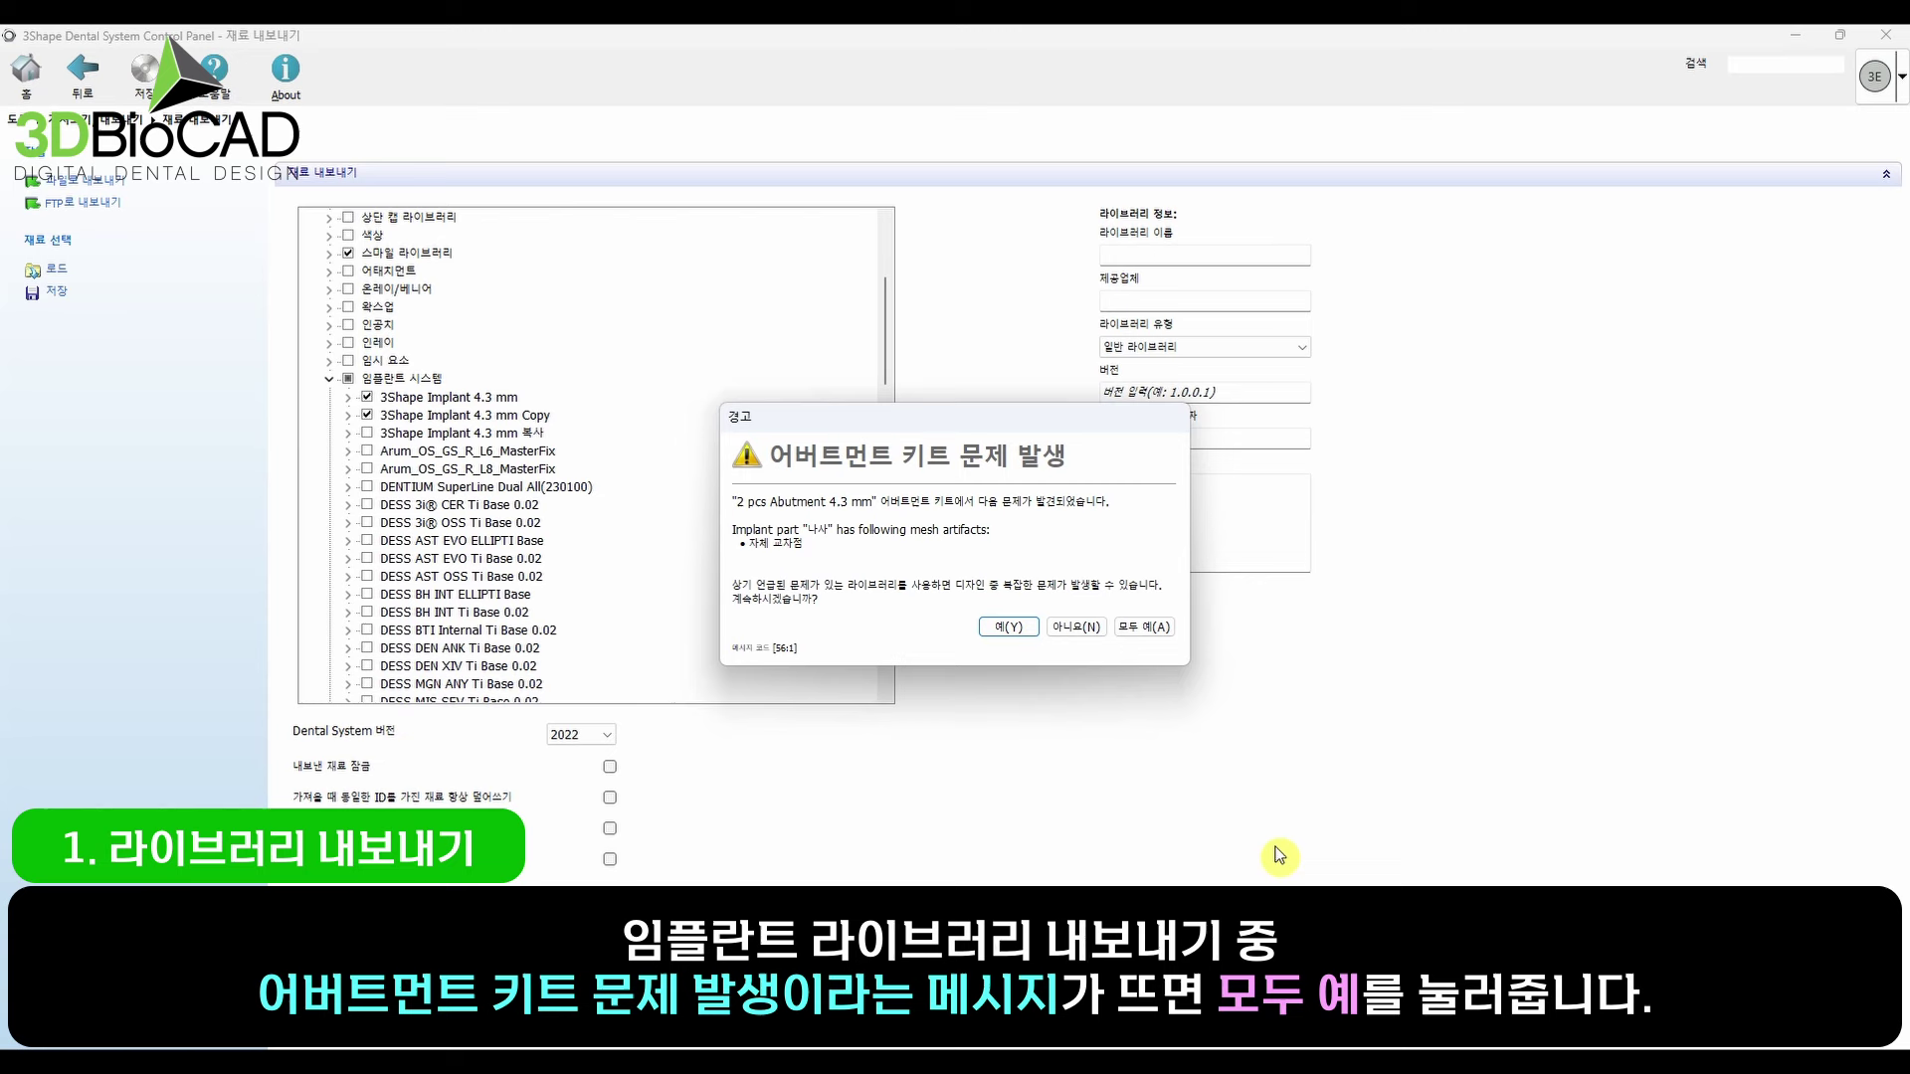
left_click(1149, 629)
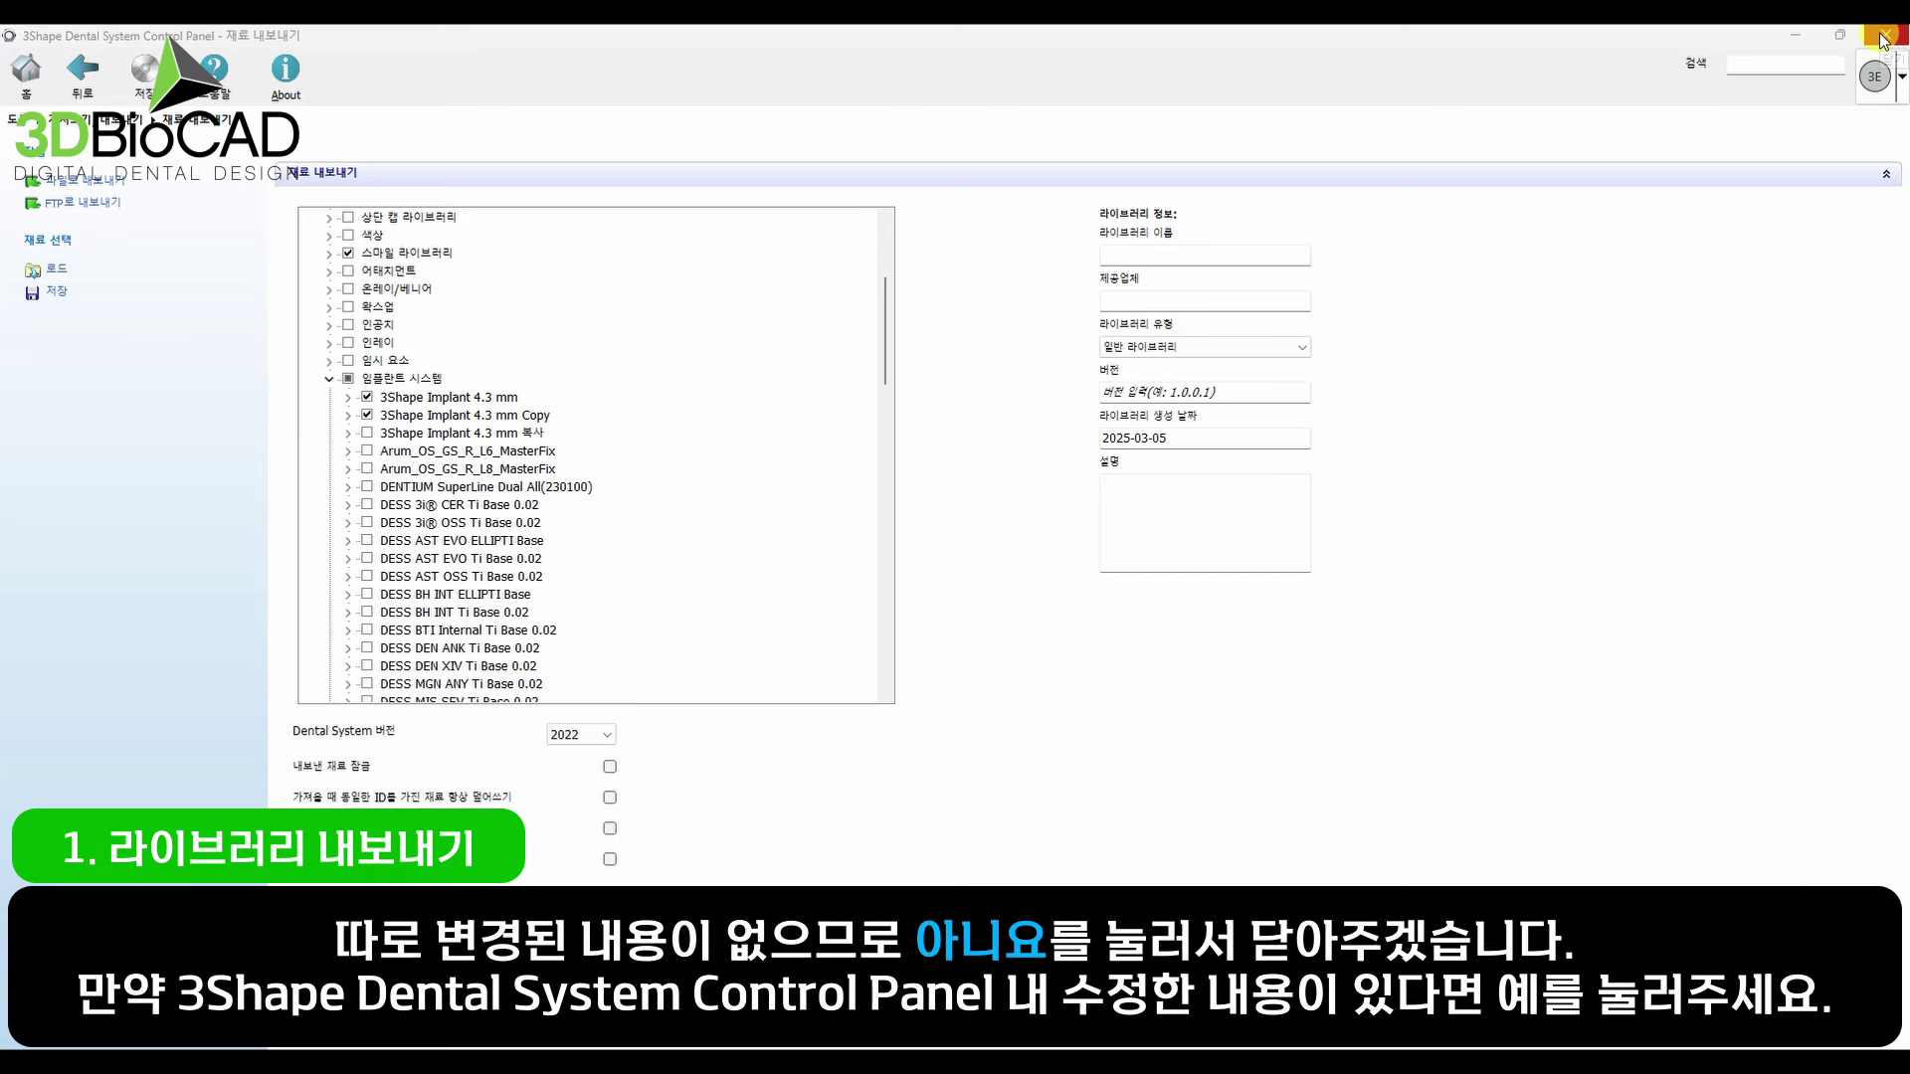
left_click(1884, 38)
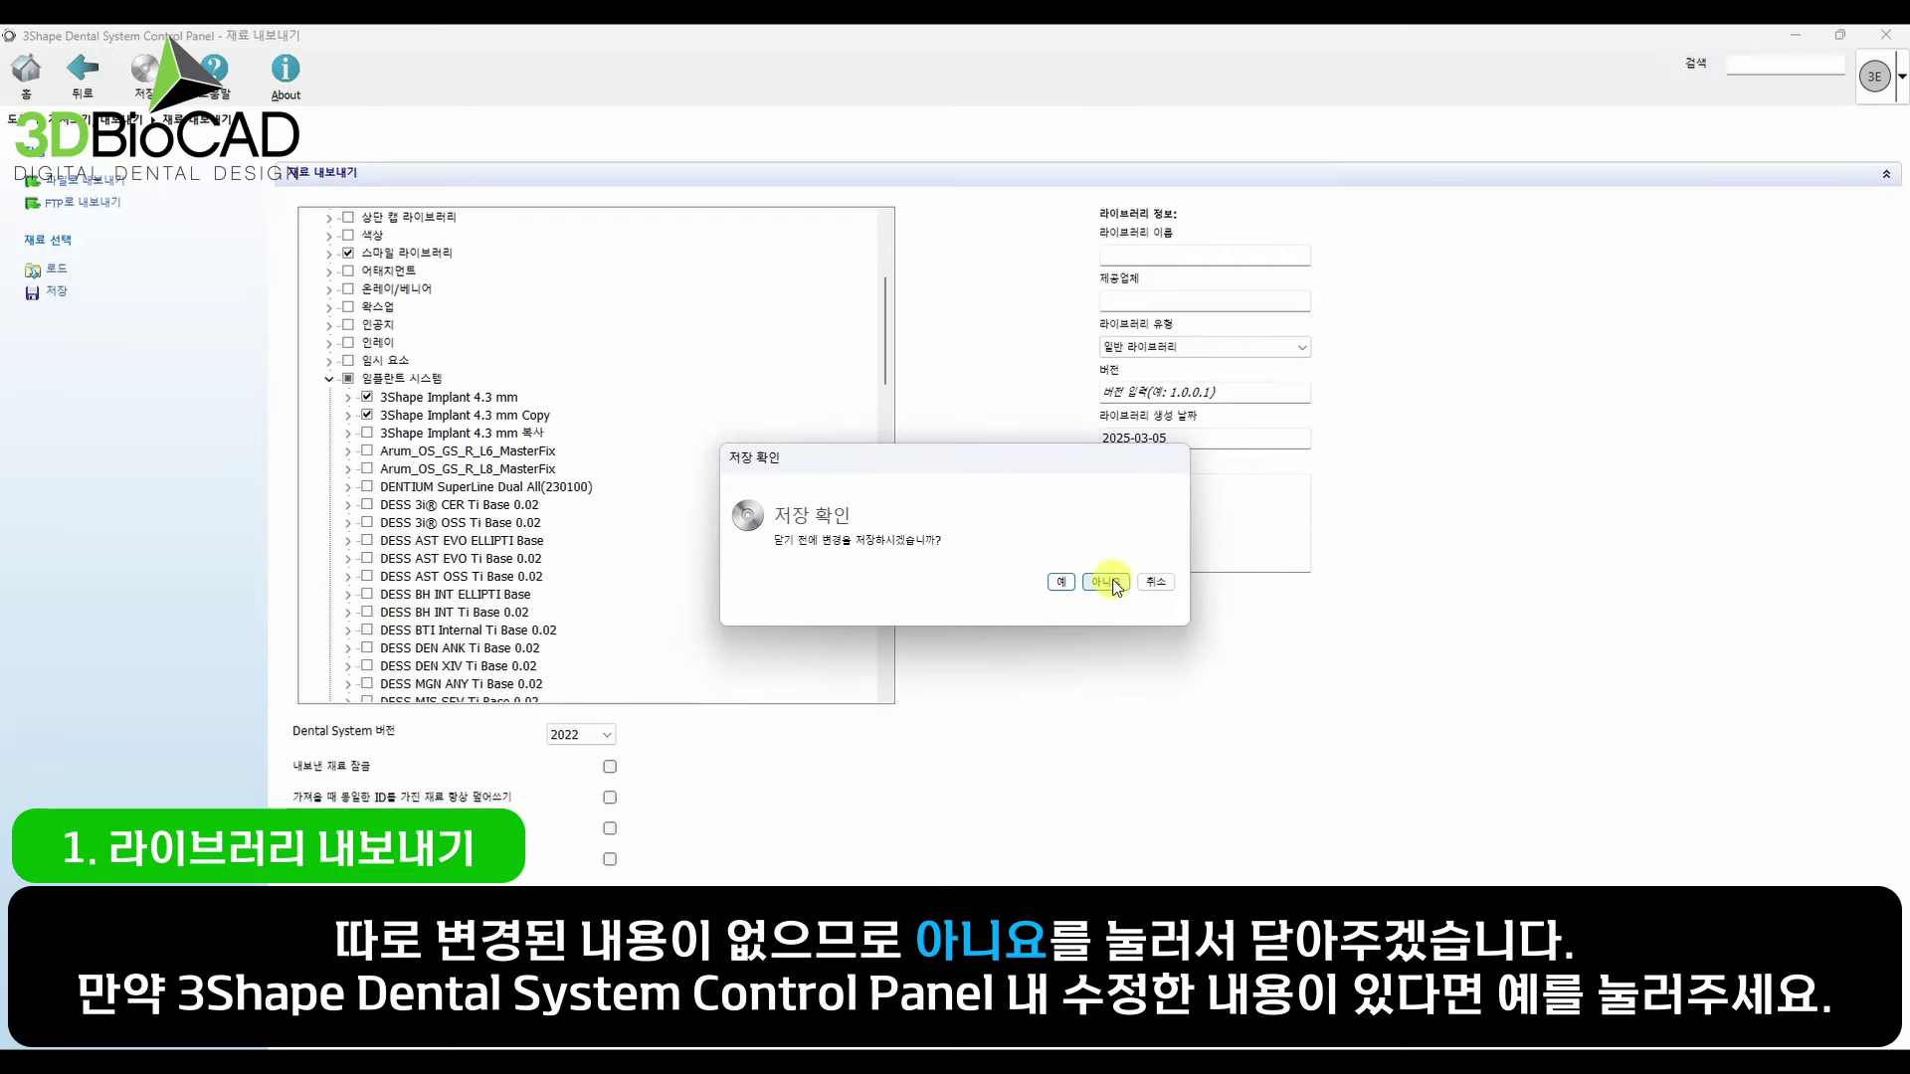
left_click(1106, 582)
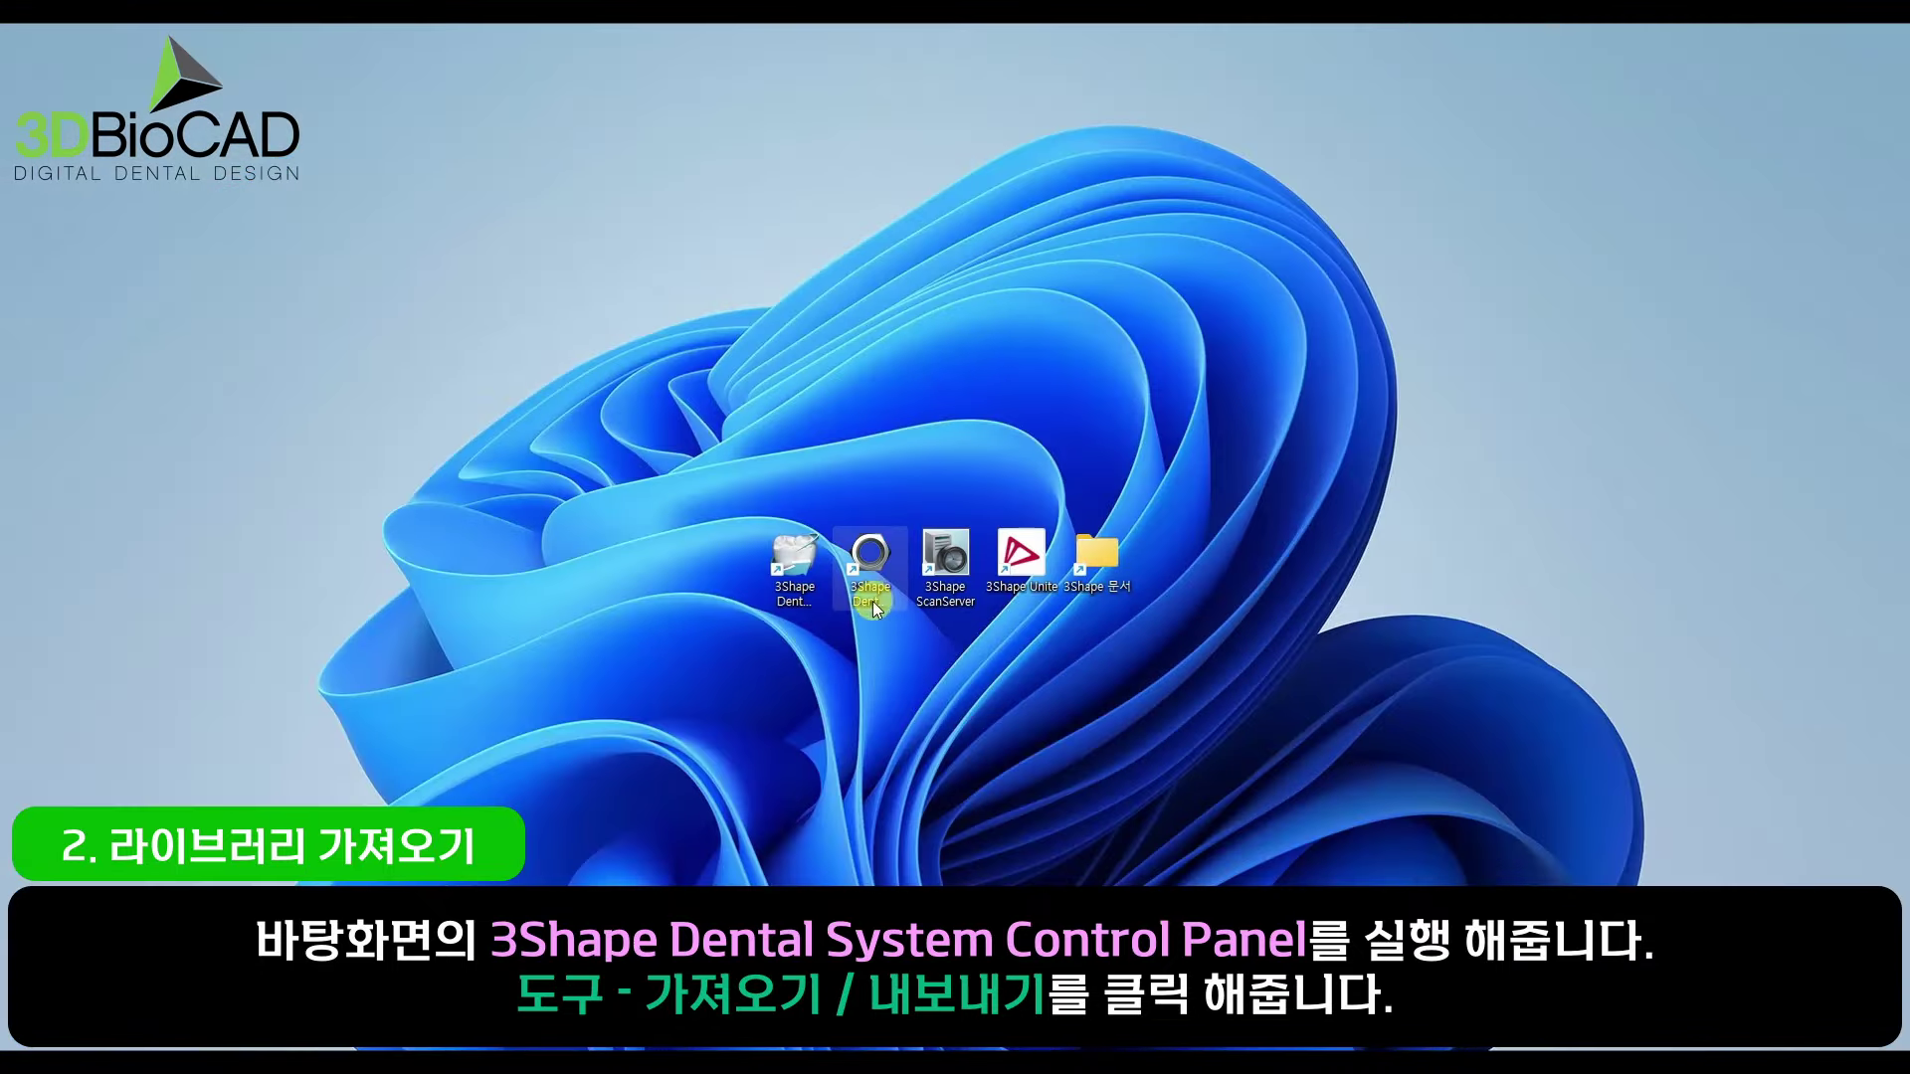
- Reopen the 3Shape Dental System Control Panel and load the desktop file 라이브러리 내보내기.dme for material import
left_click(871, 585)
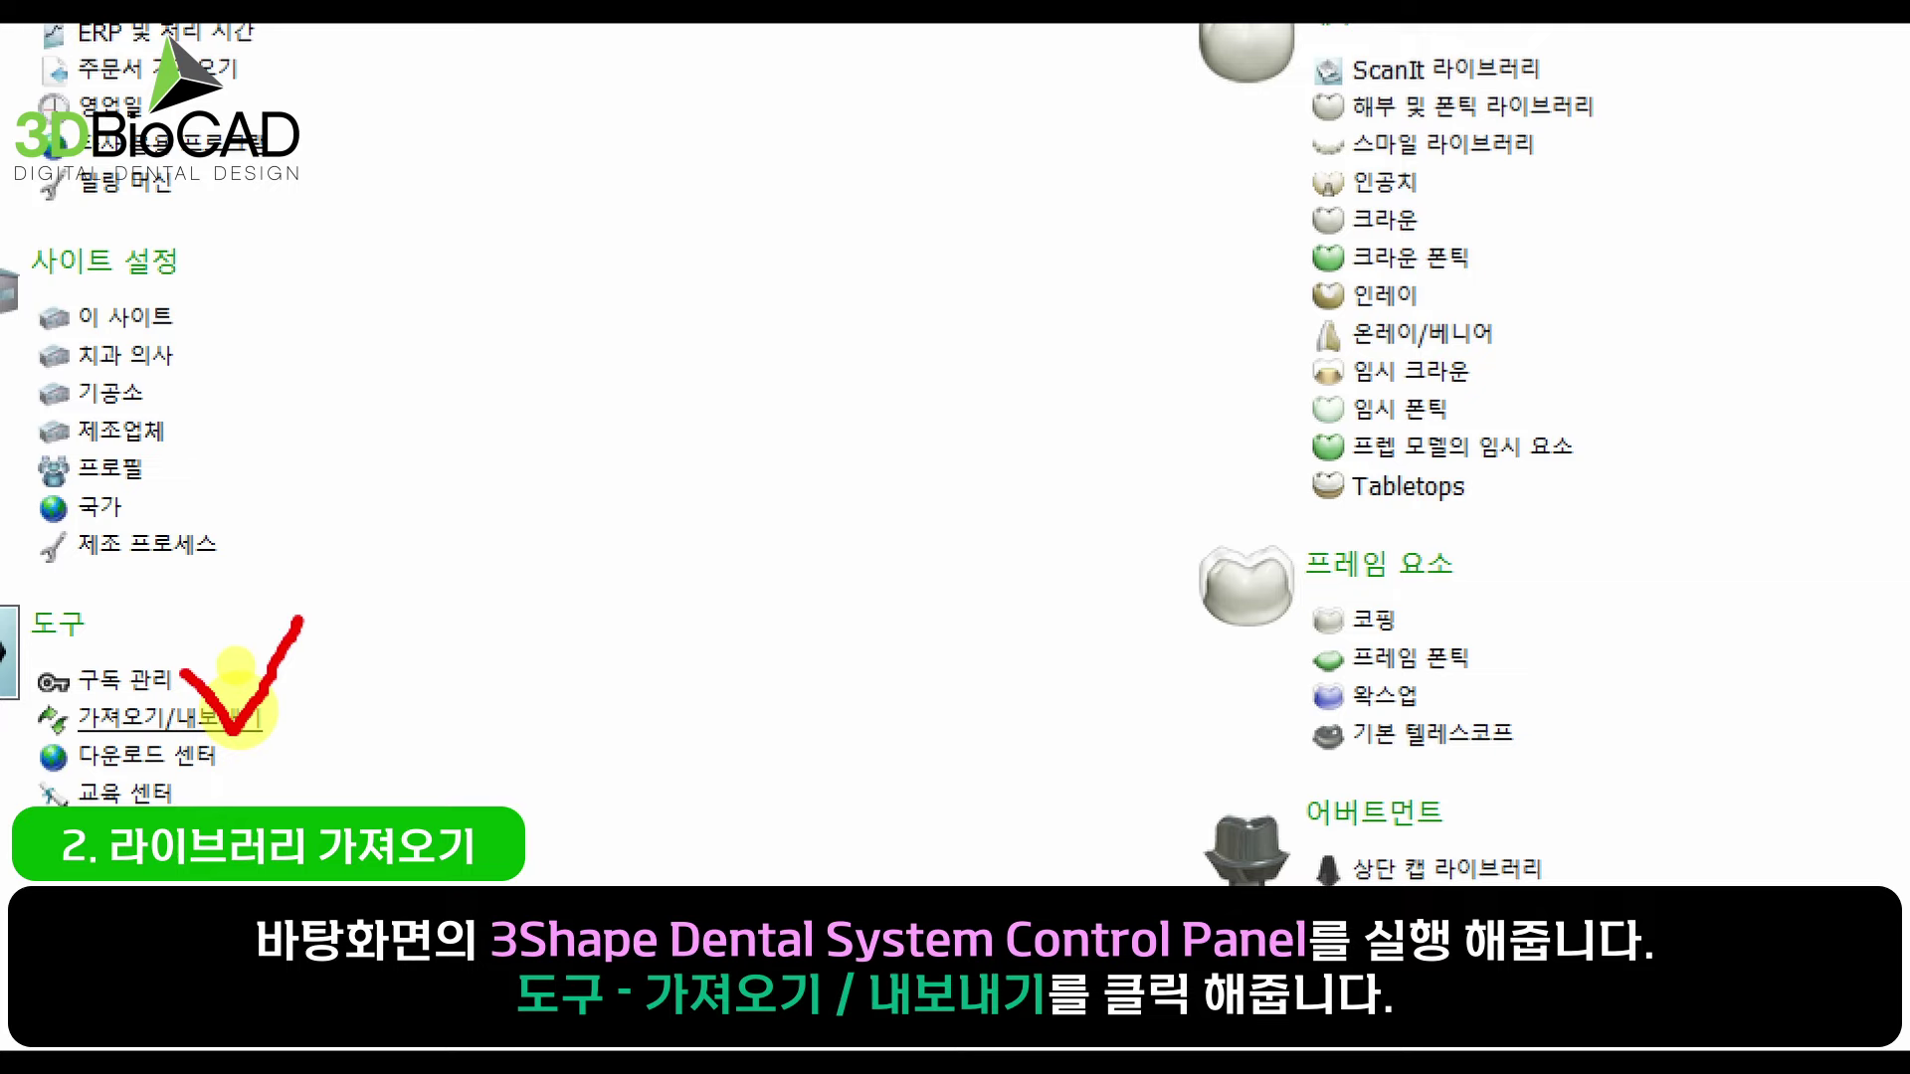
left_click(240, 716)
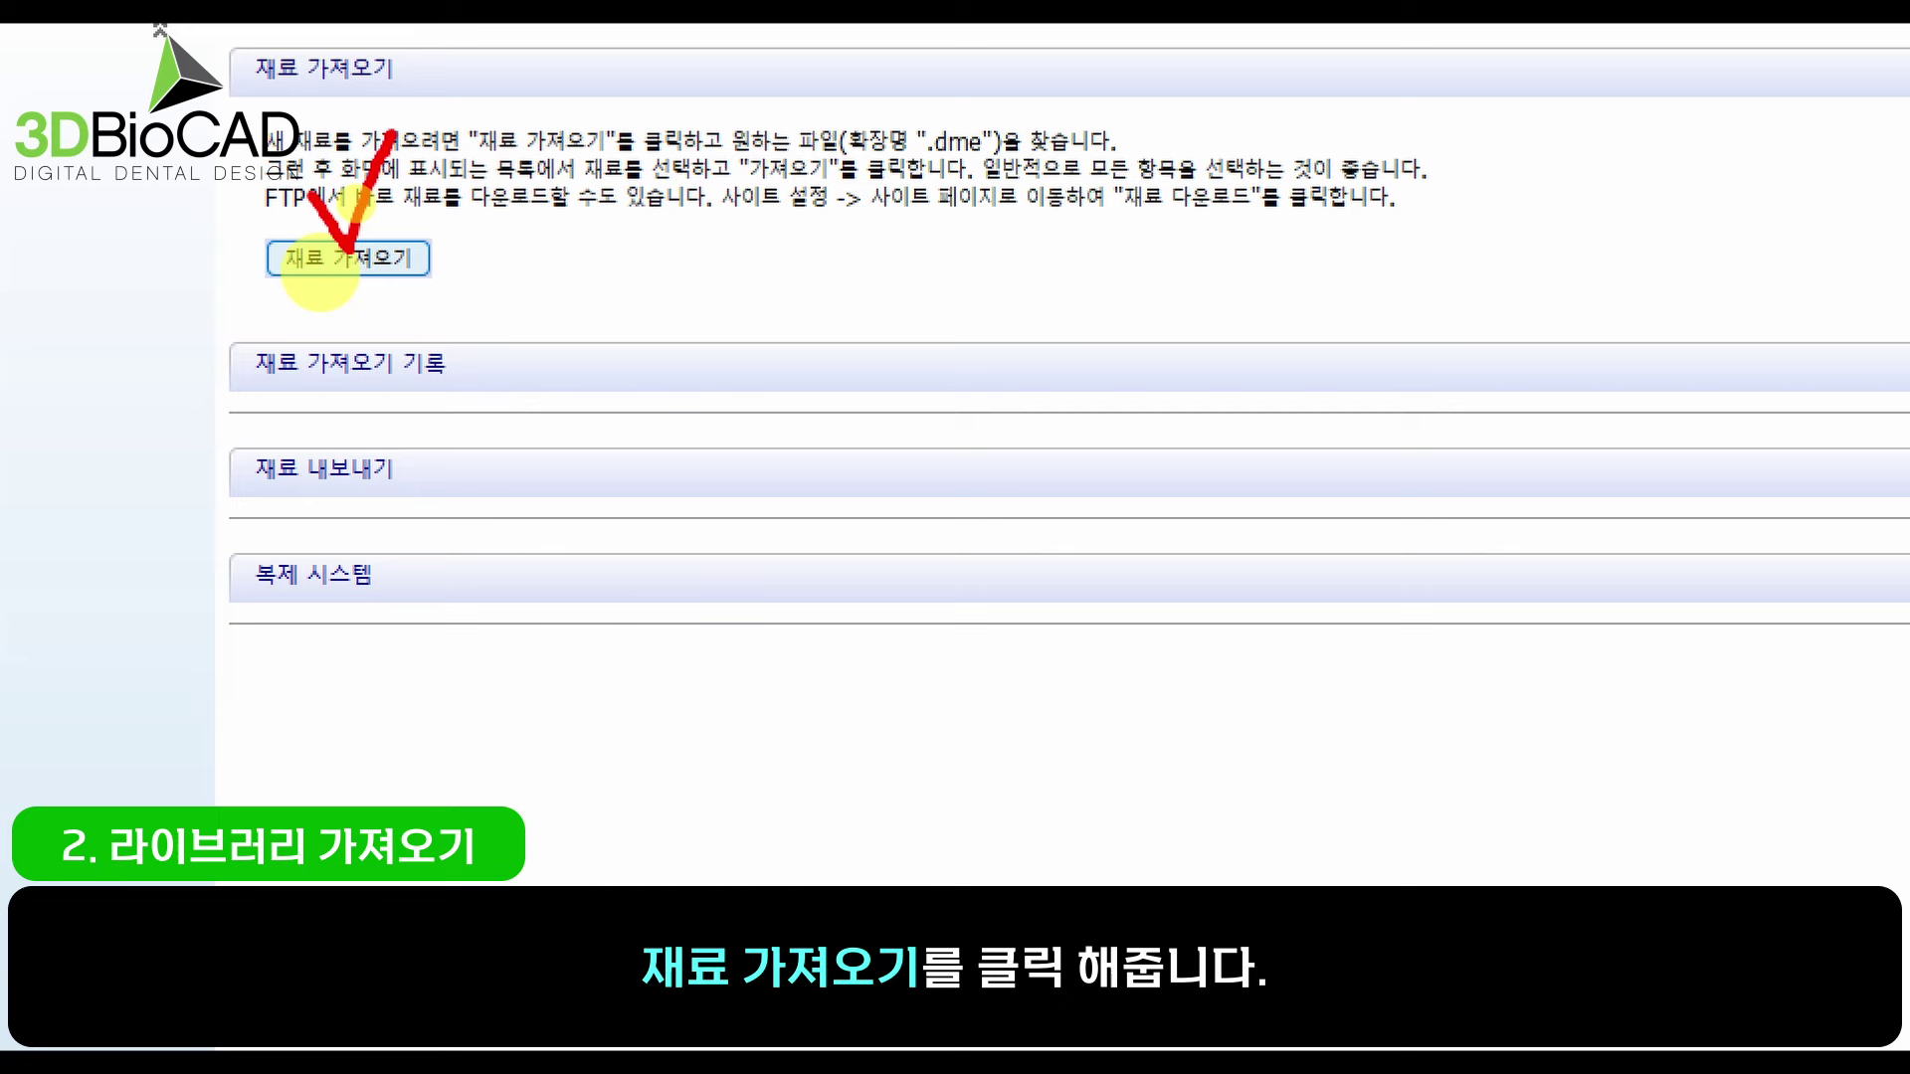
left_click(381, 256)
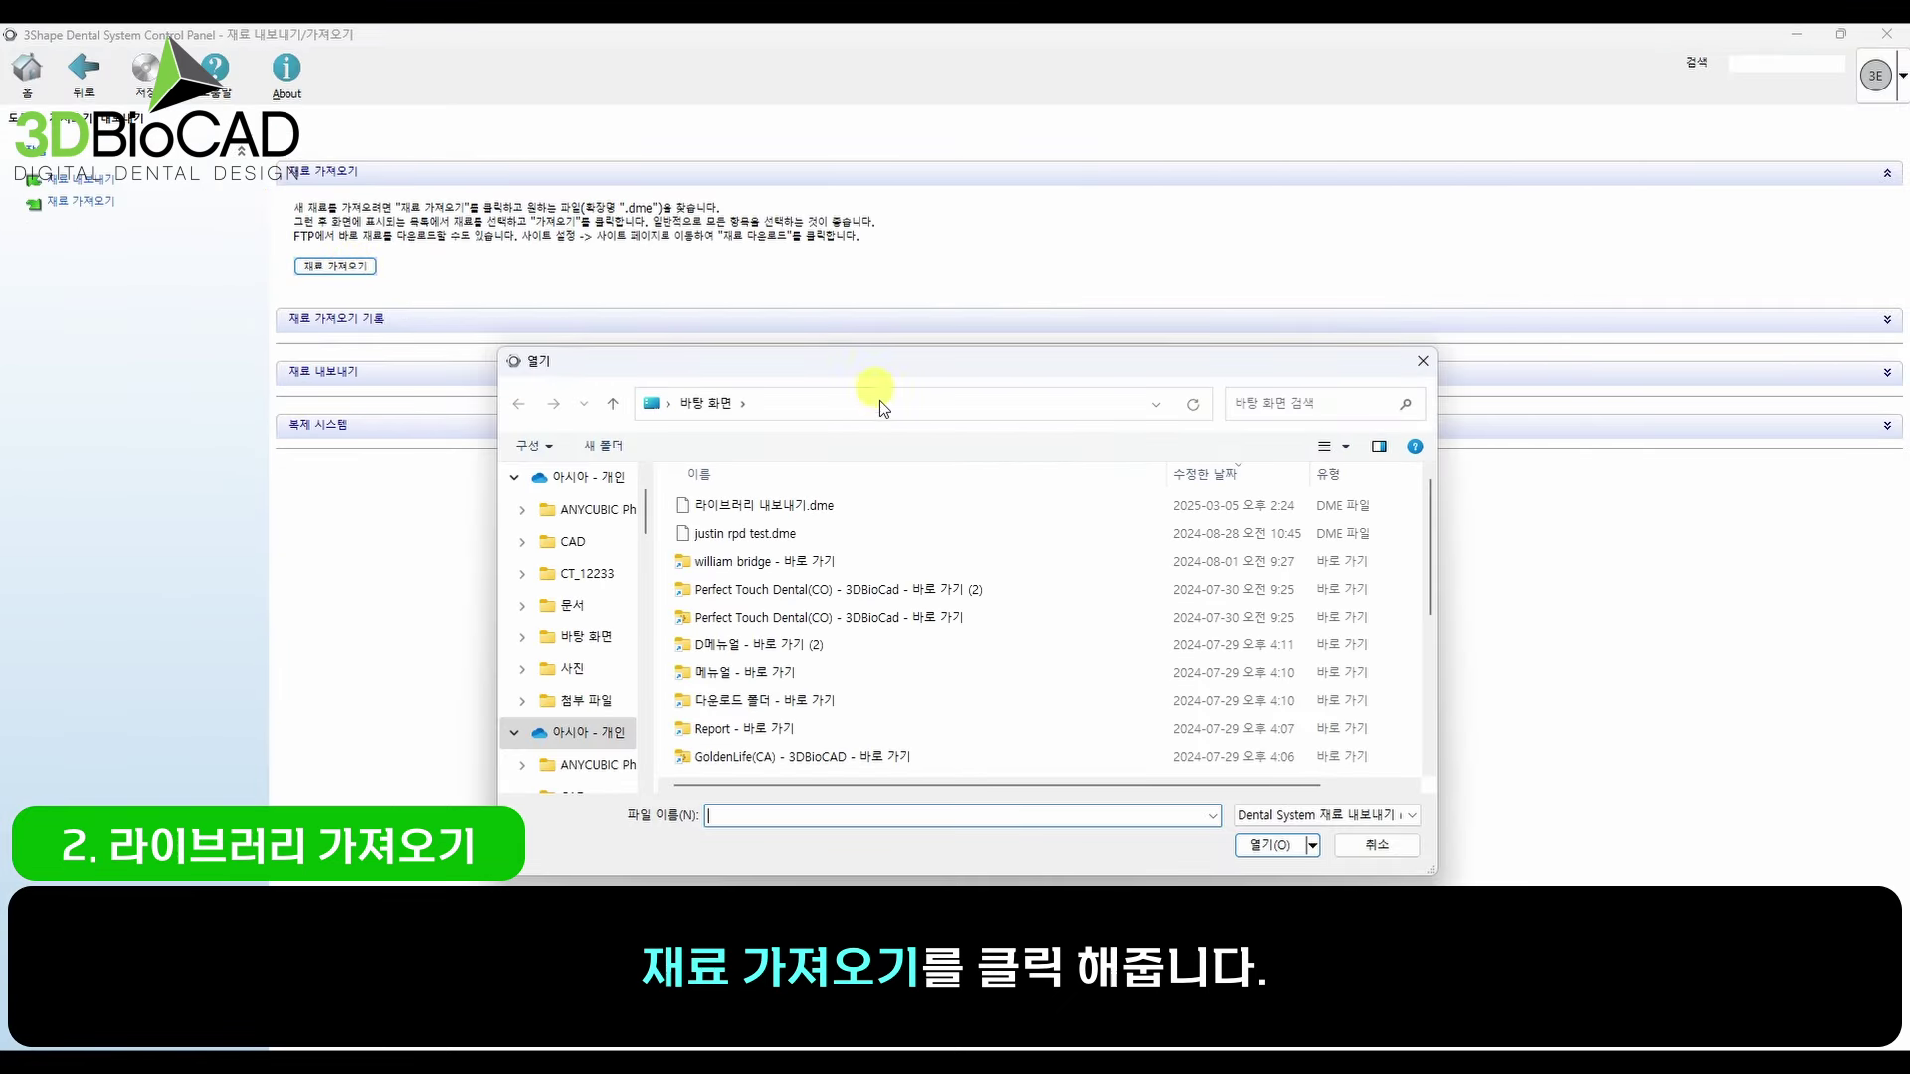
left_click(850, 507)
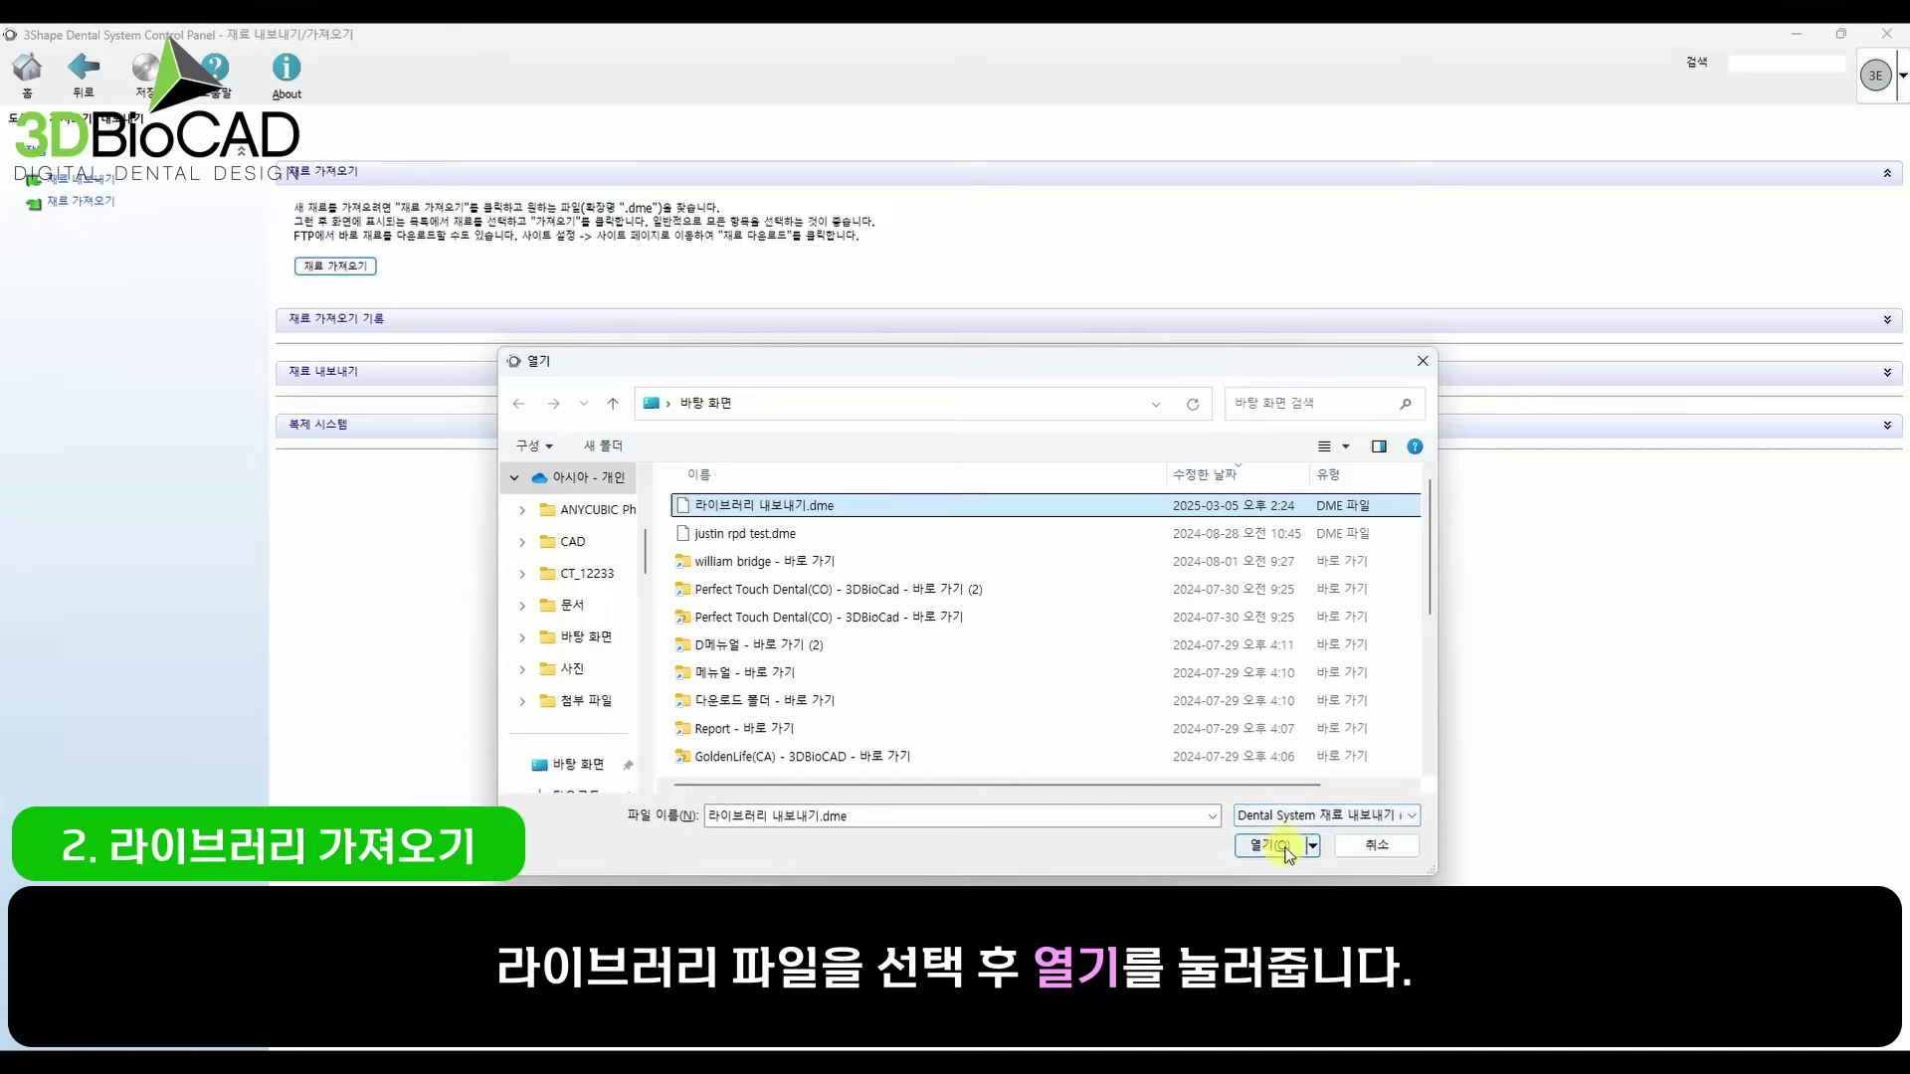
left_click(1274, 841)
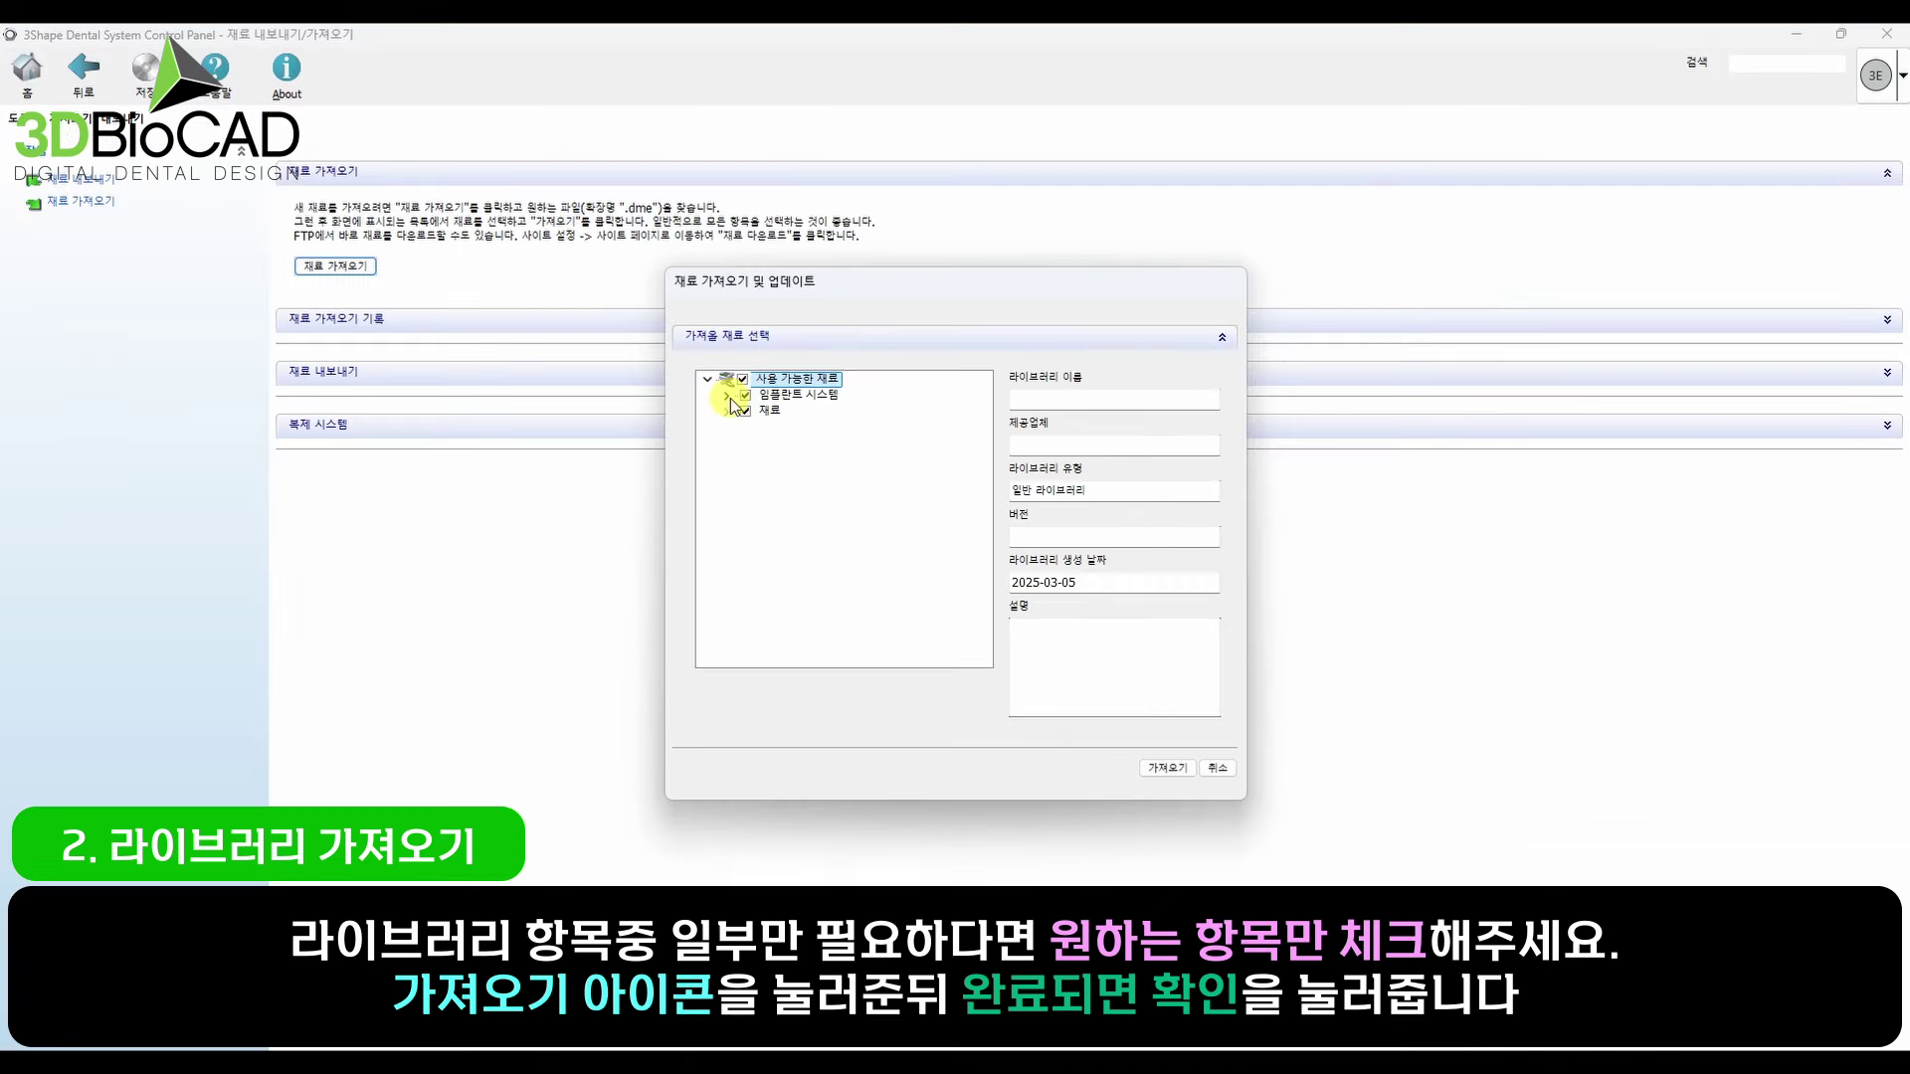
- Limit the implant systems (임플란트 시스템) to 3Shape Implant 4.3 mm and import the selected materials
left_click(726, 393)
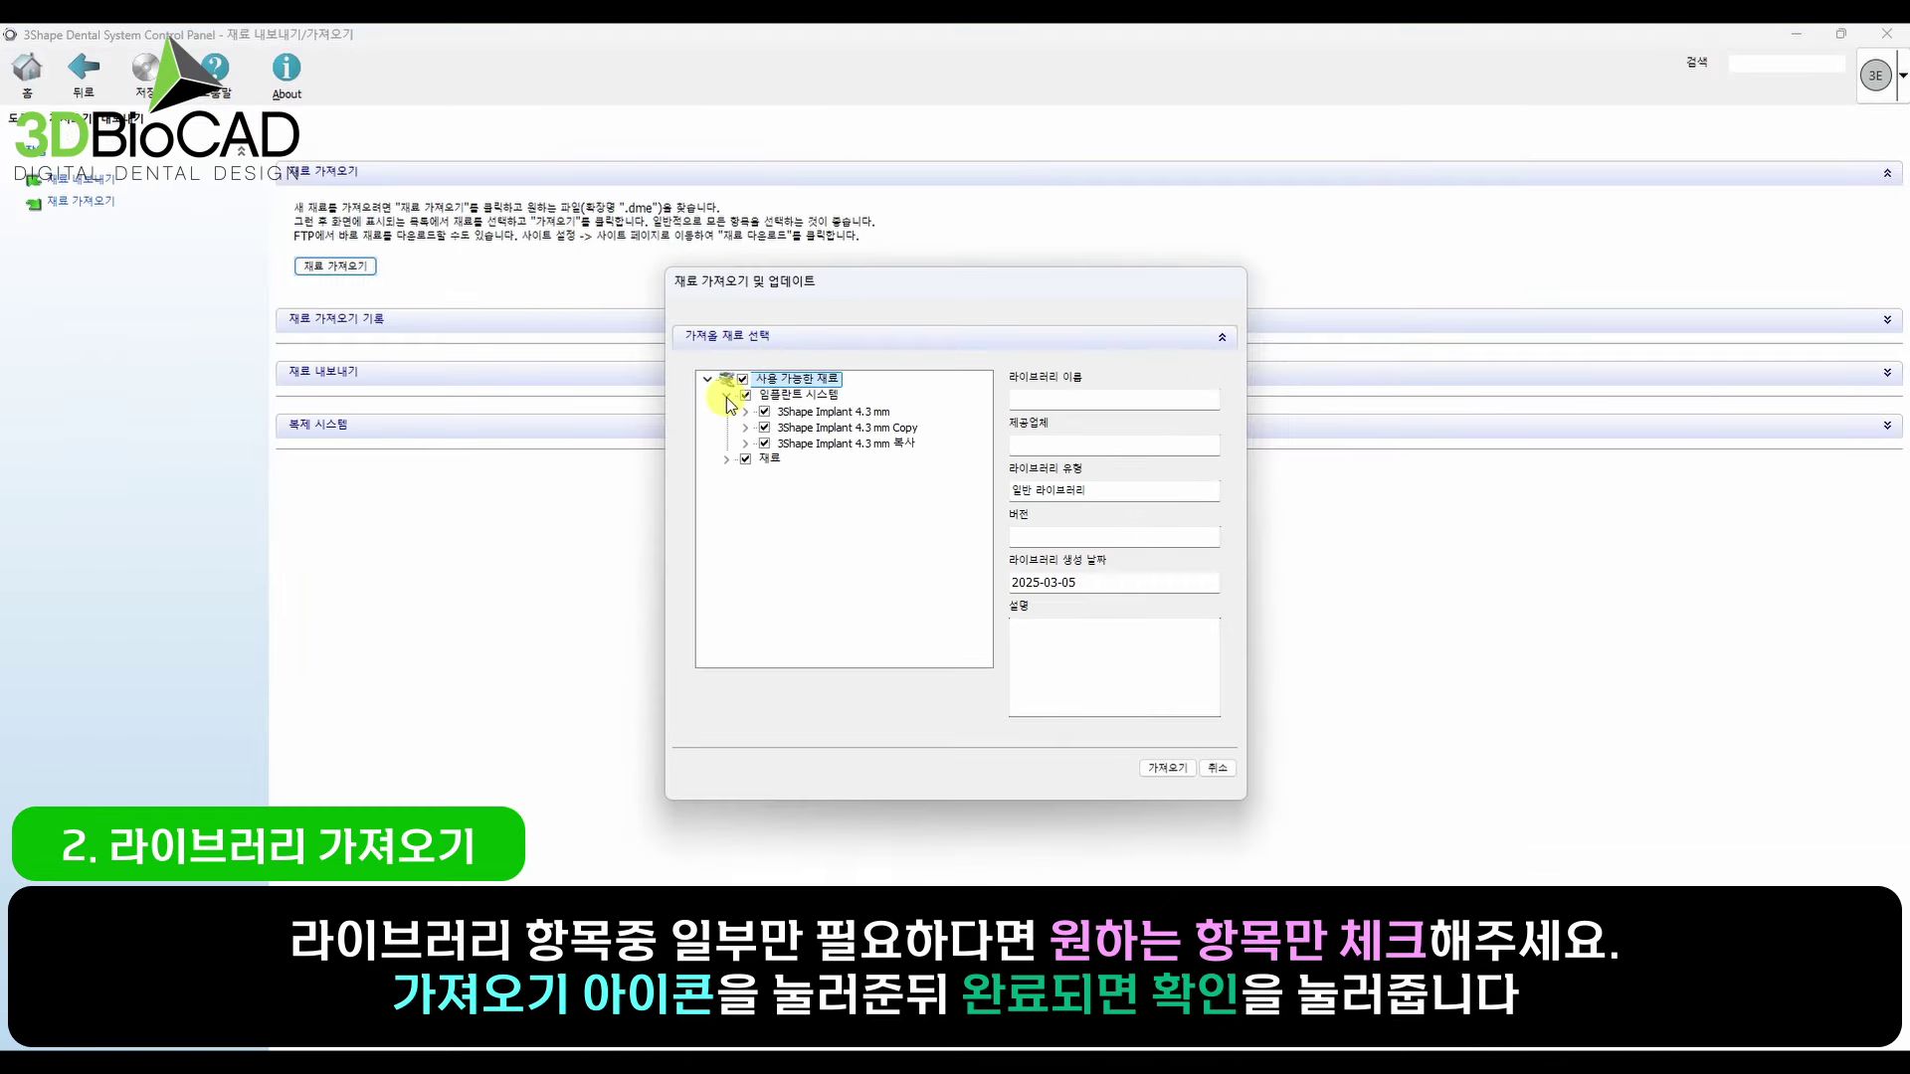
left_click(745, 395)
left_click(764, 411)
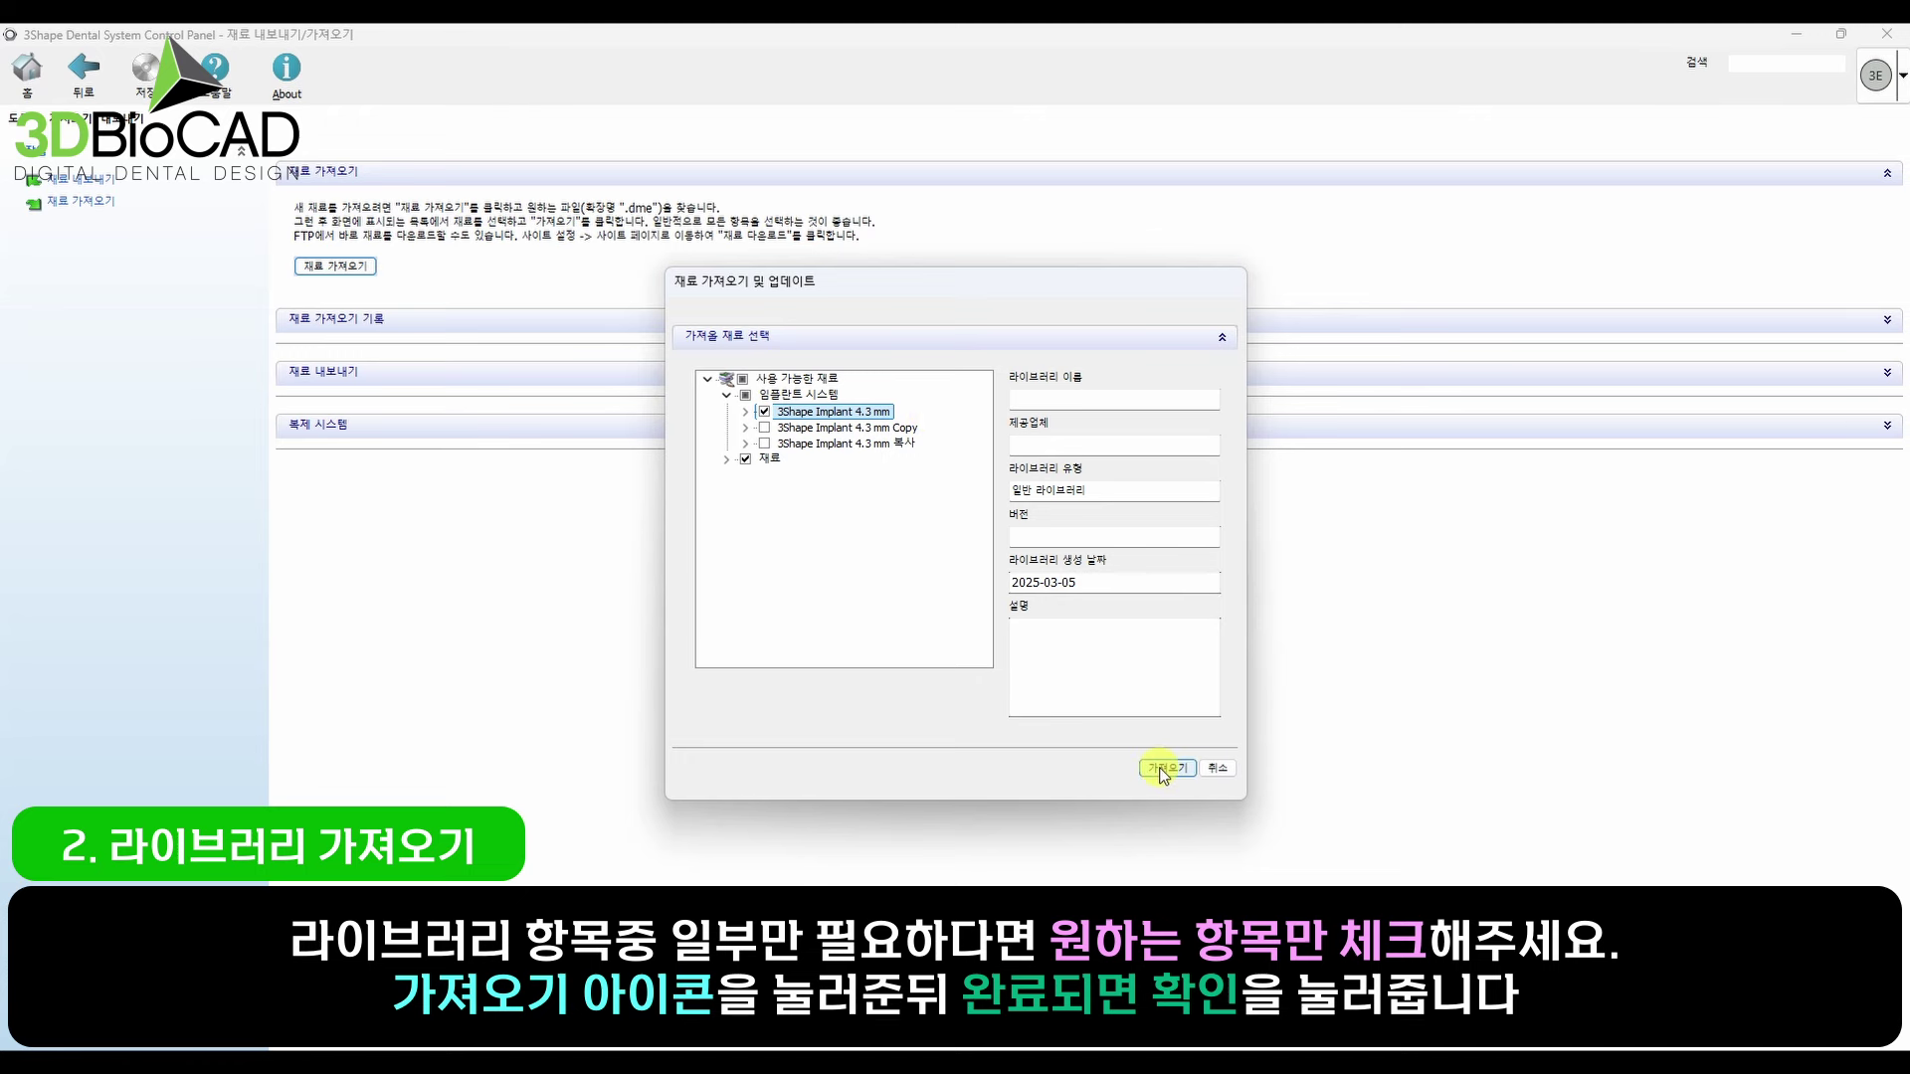
left_click(1157, 766)
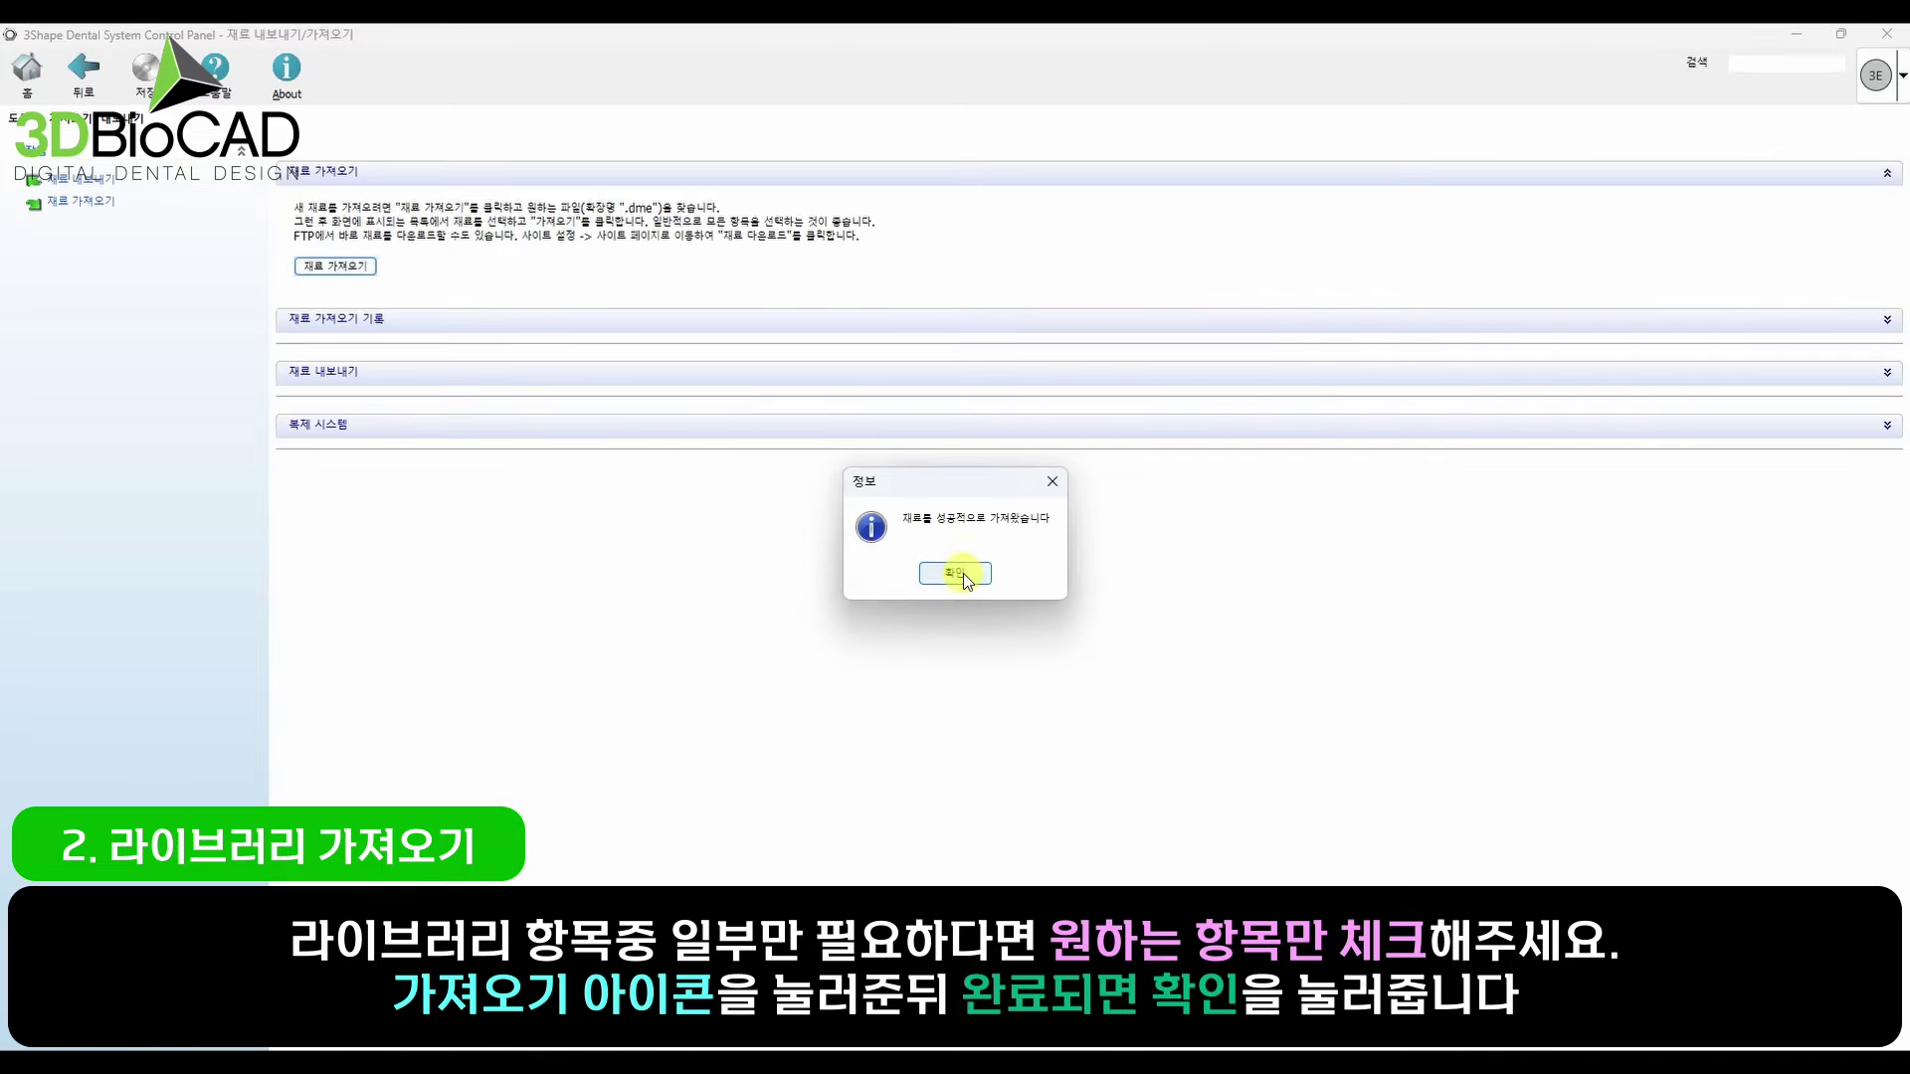
left_click(953, 585)
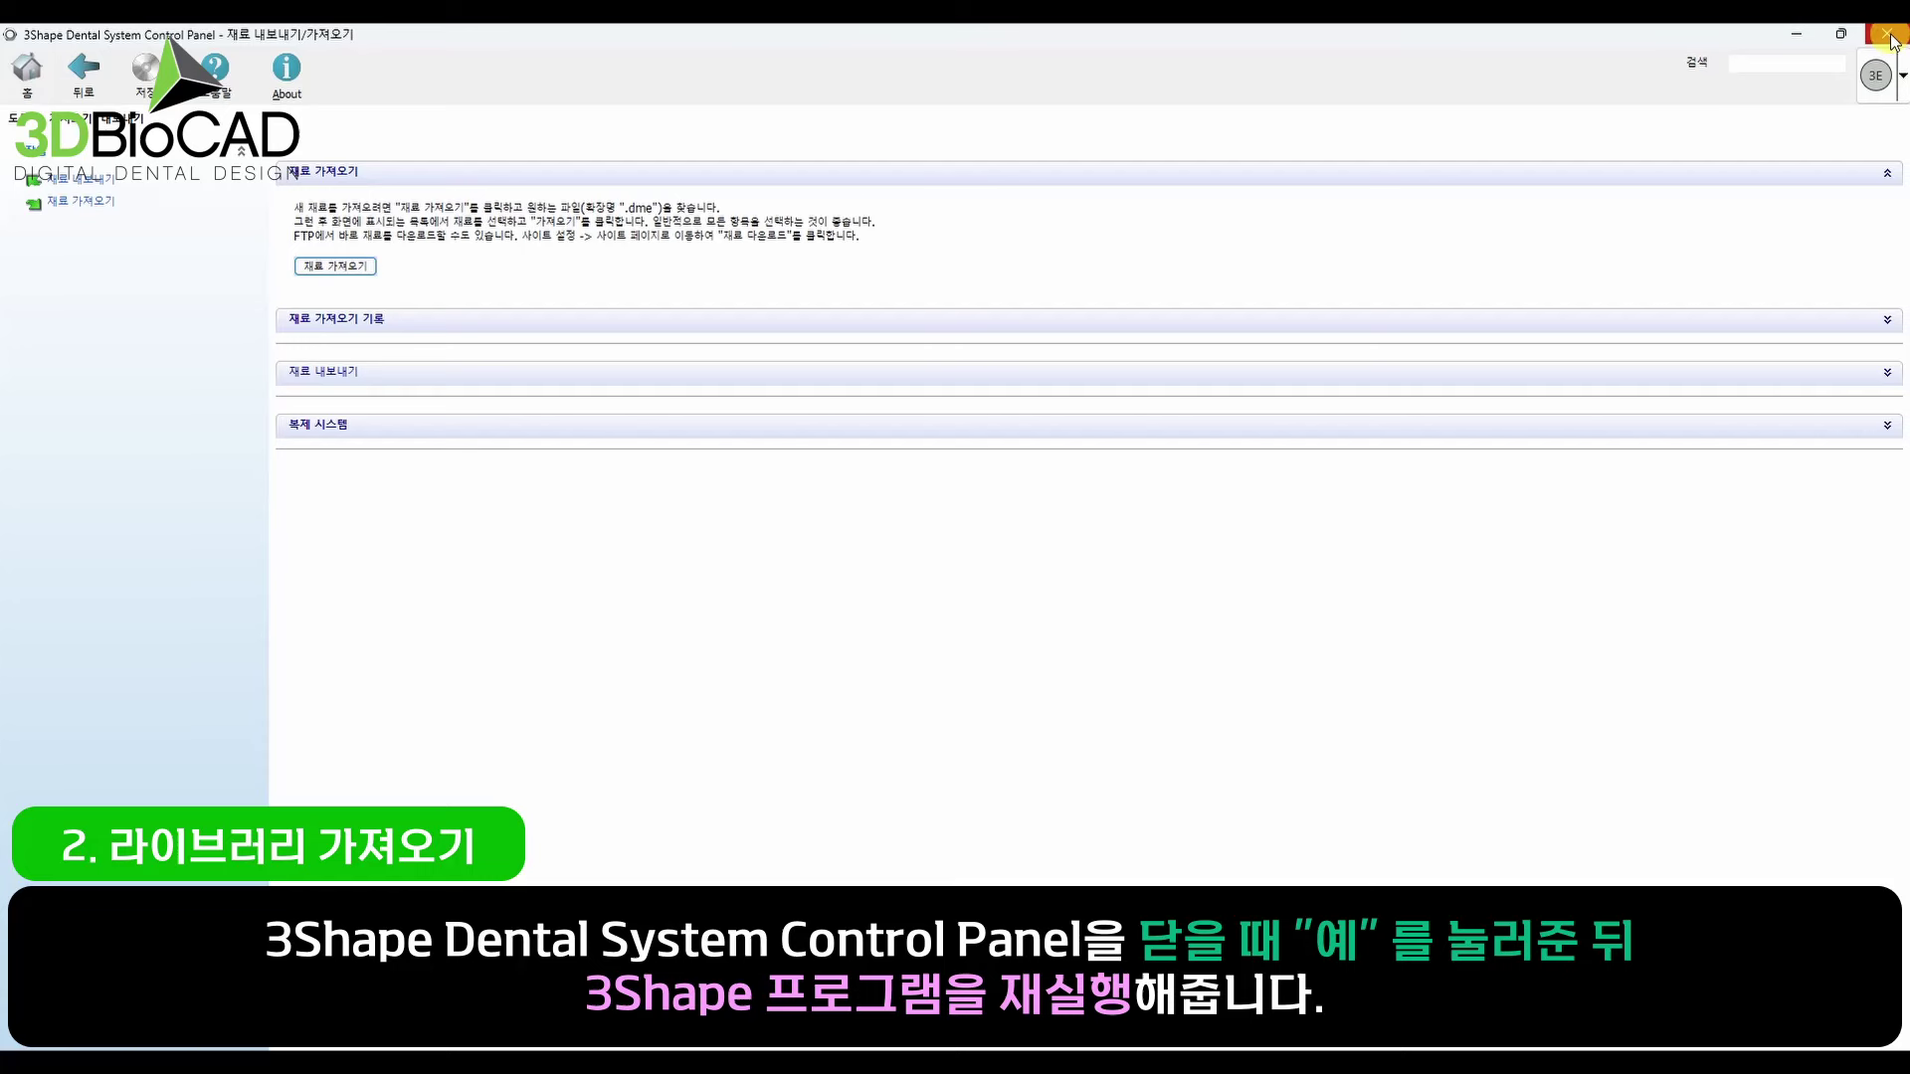
- Close the Control Panel with its changes saved and start 3Shape Dental System from the desktop
left_click(1868, 45)
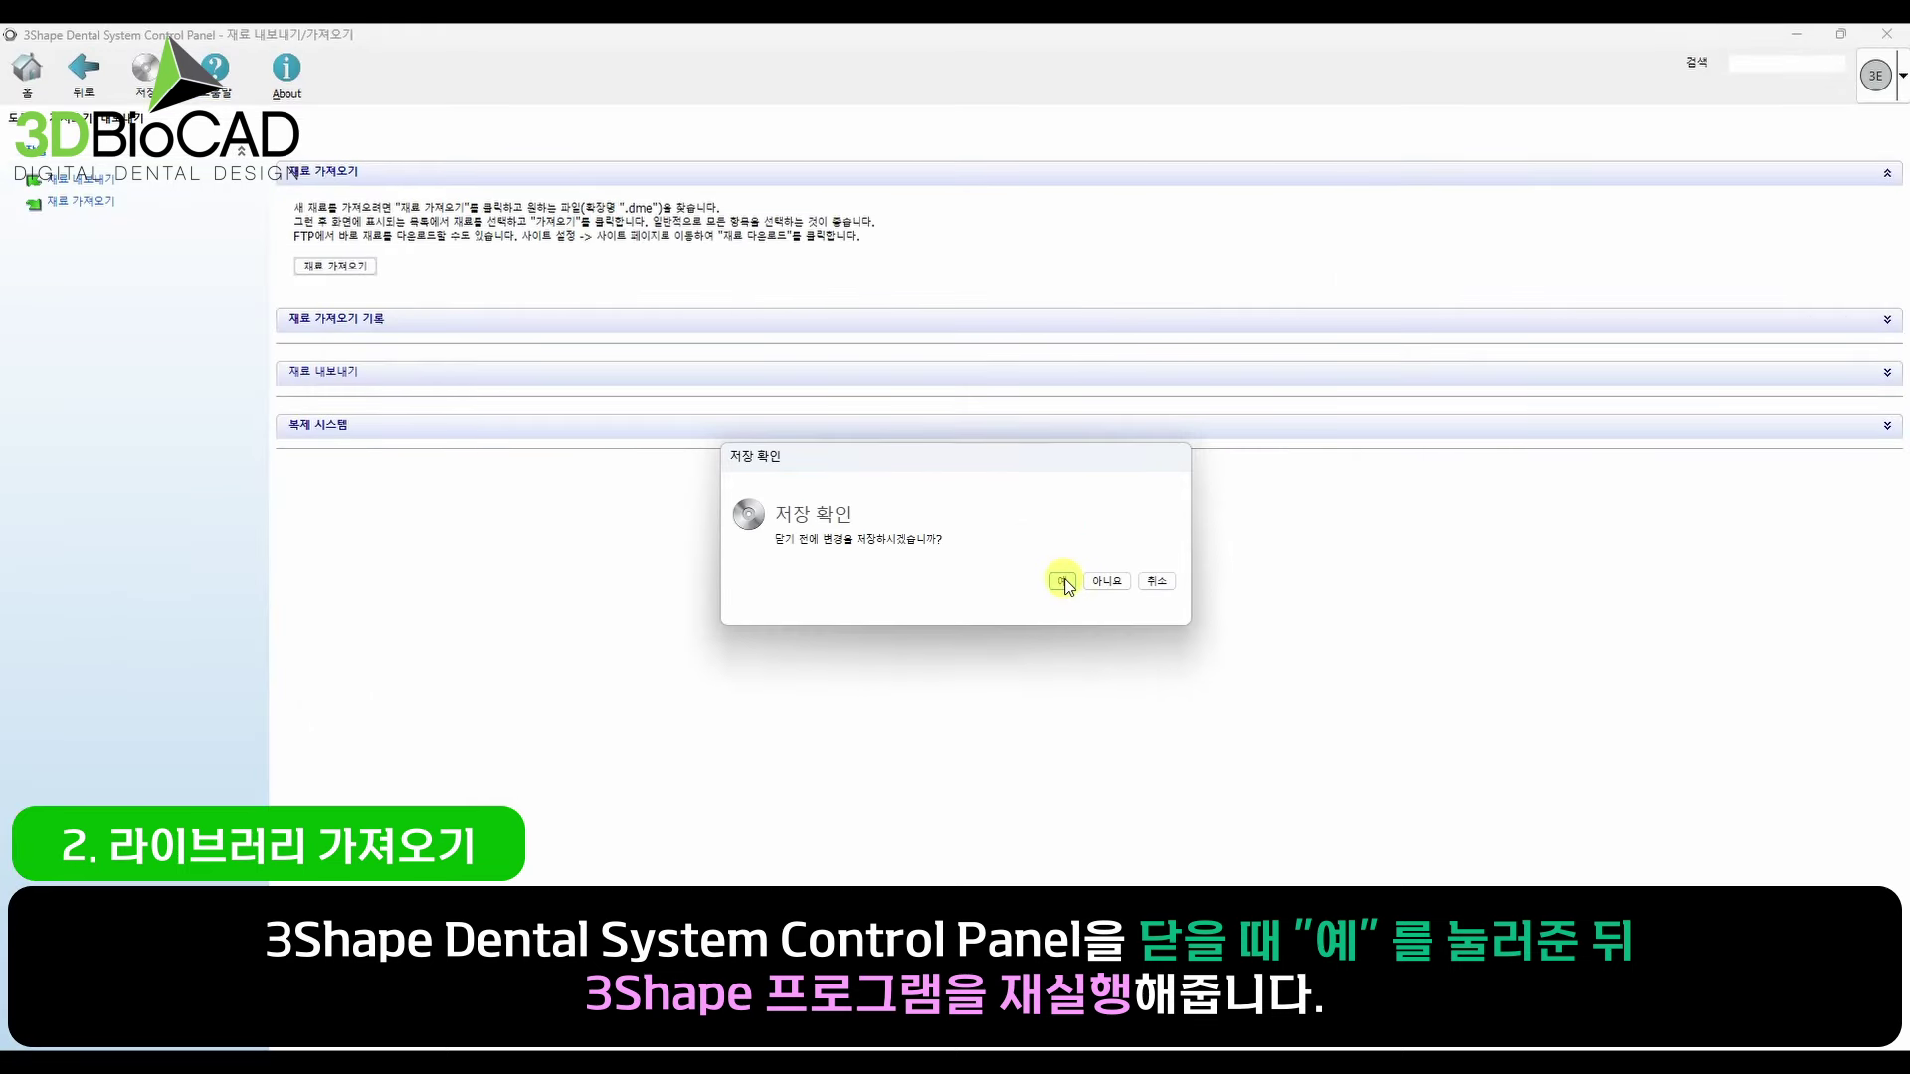
left_click(1063, 583)
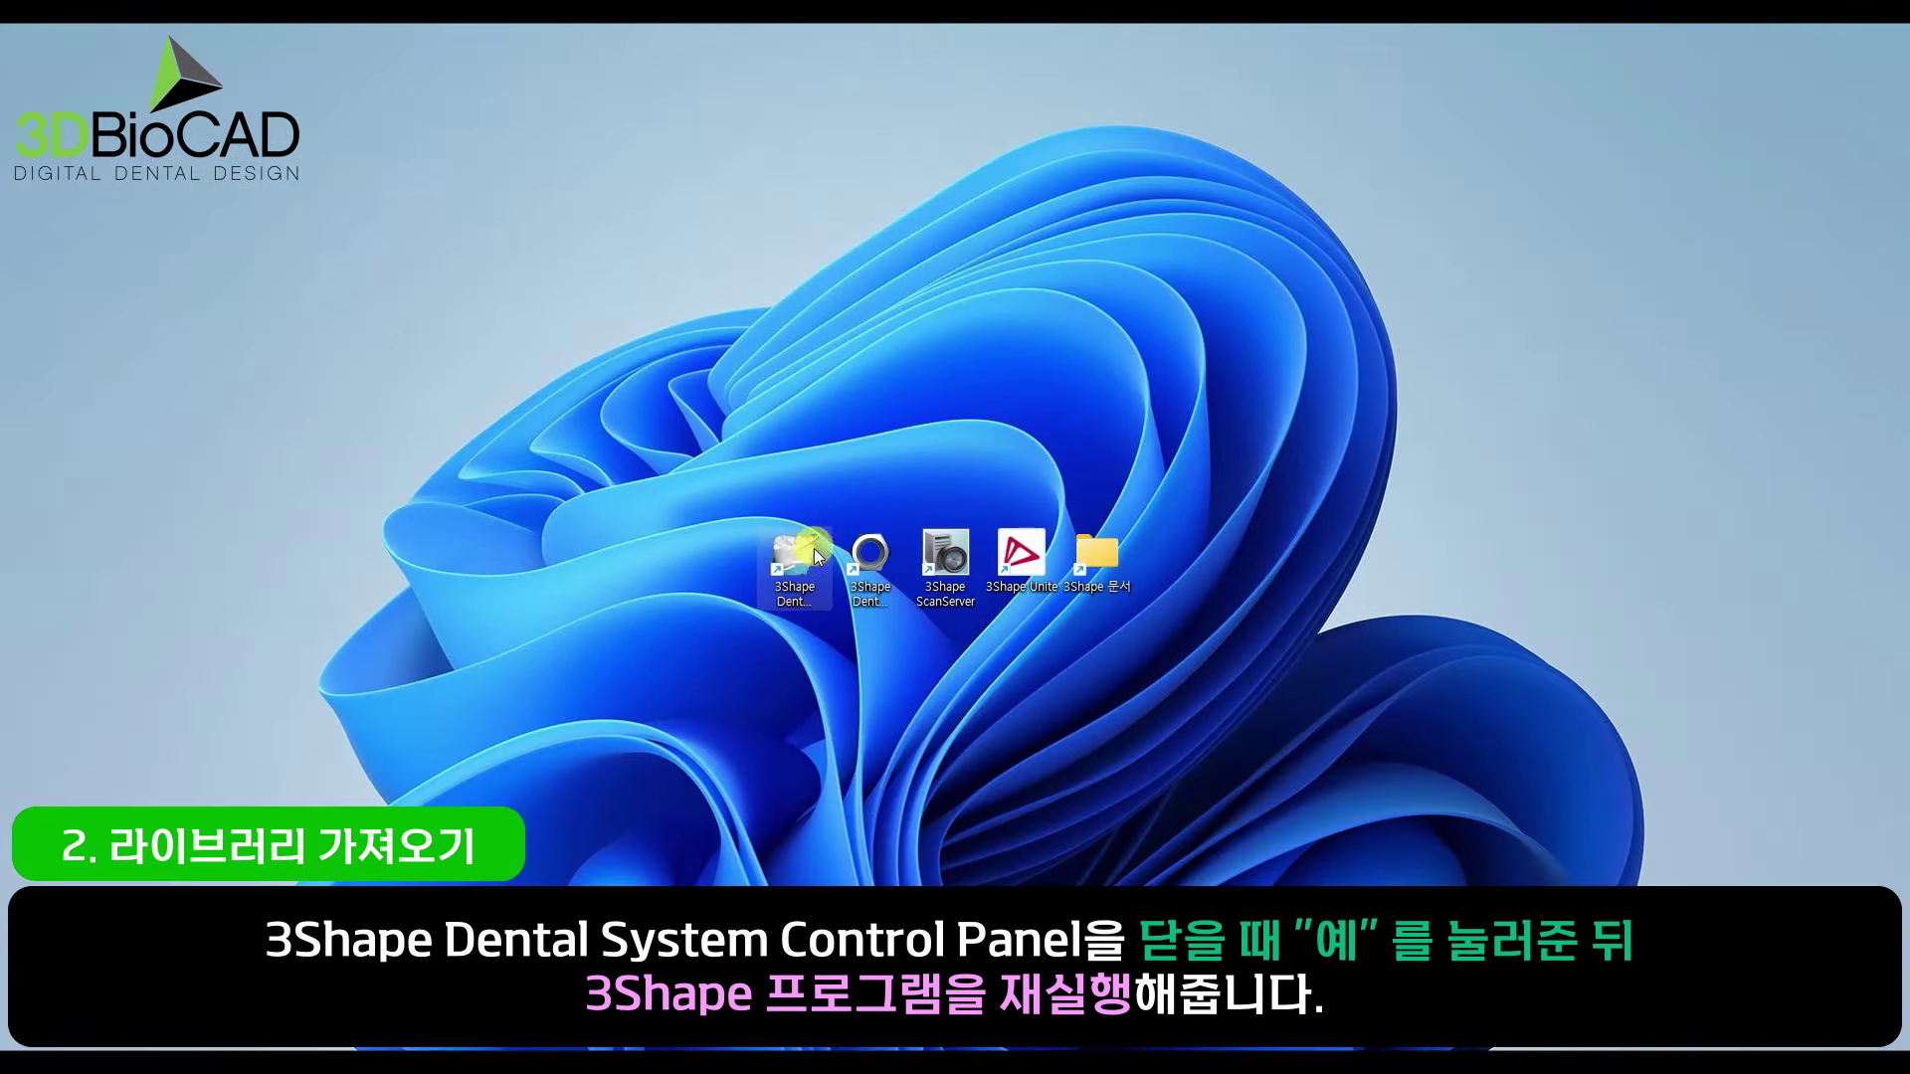
left_click(812, 555)
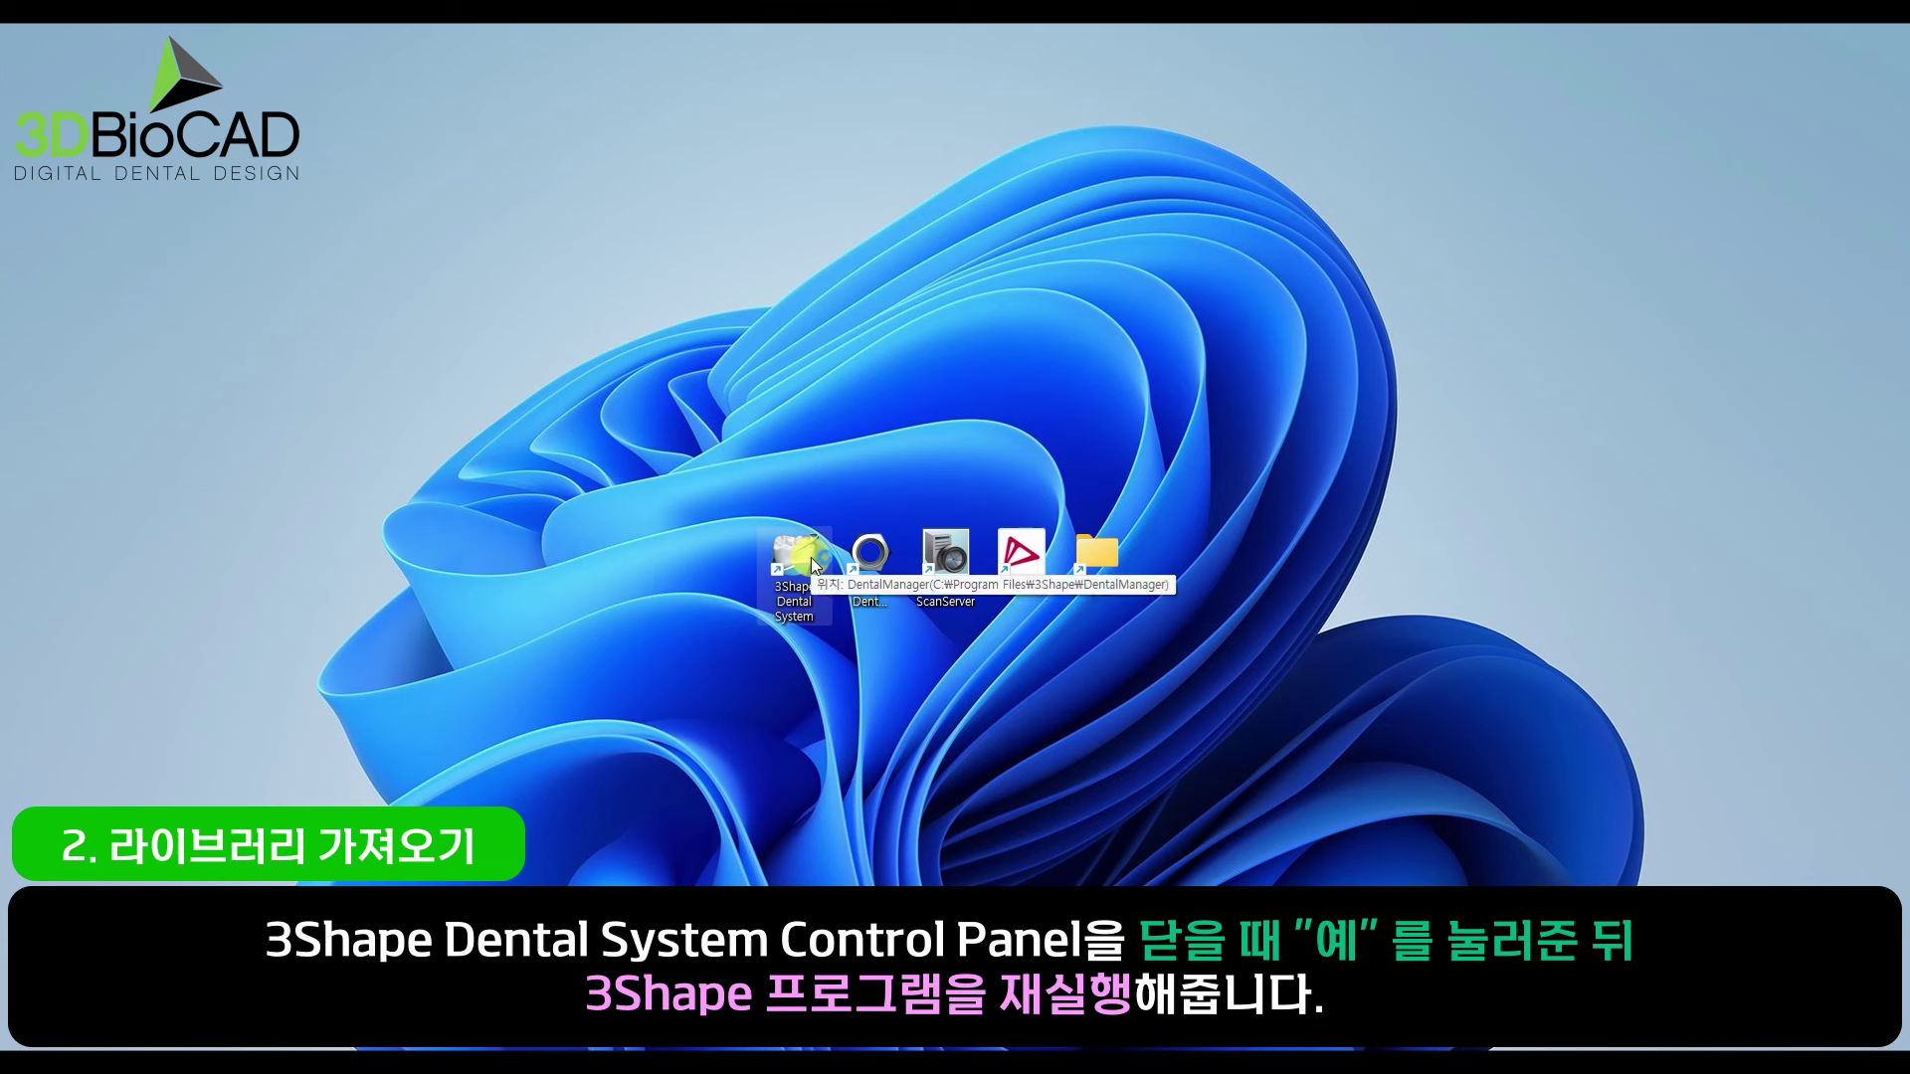
double_click(812, 560)
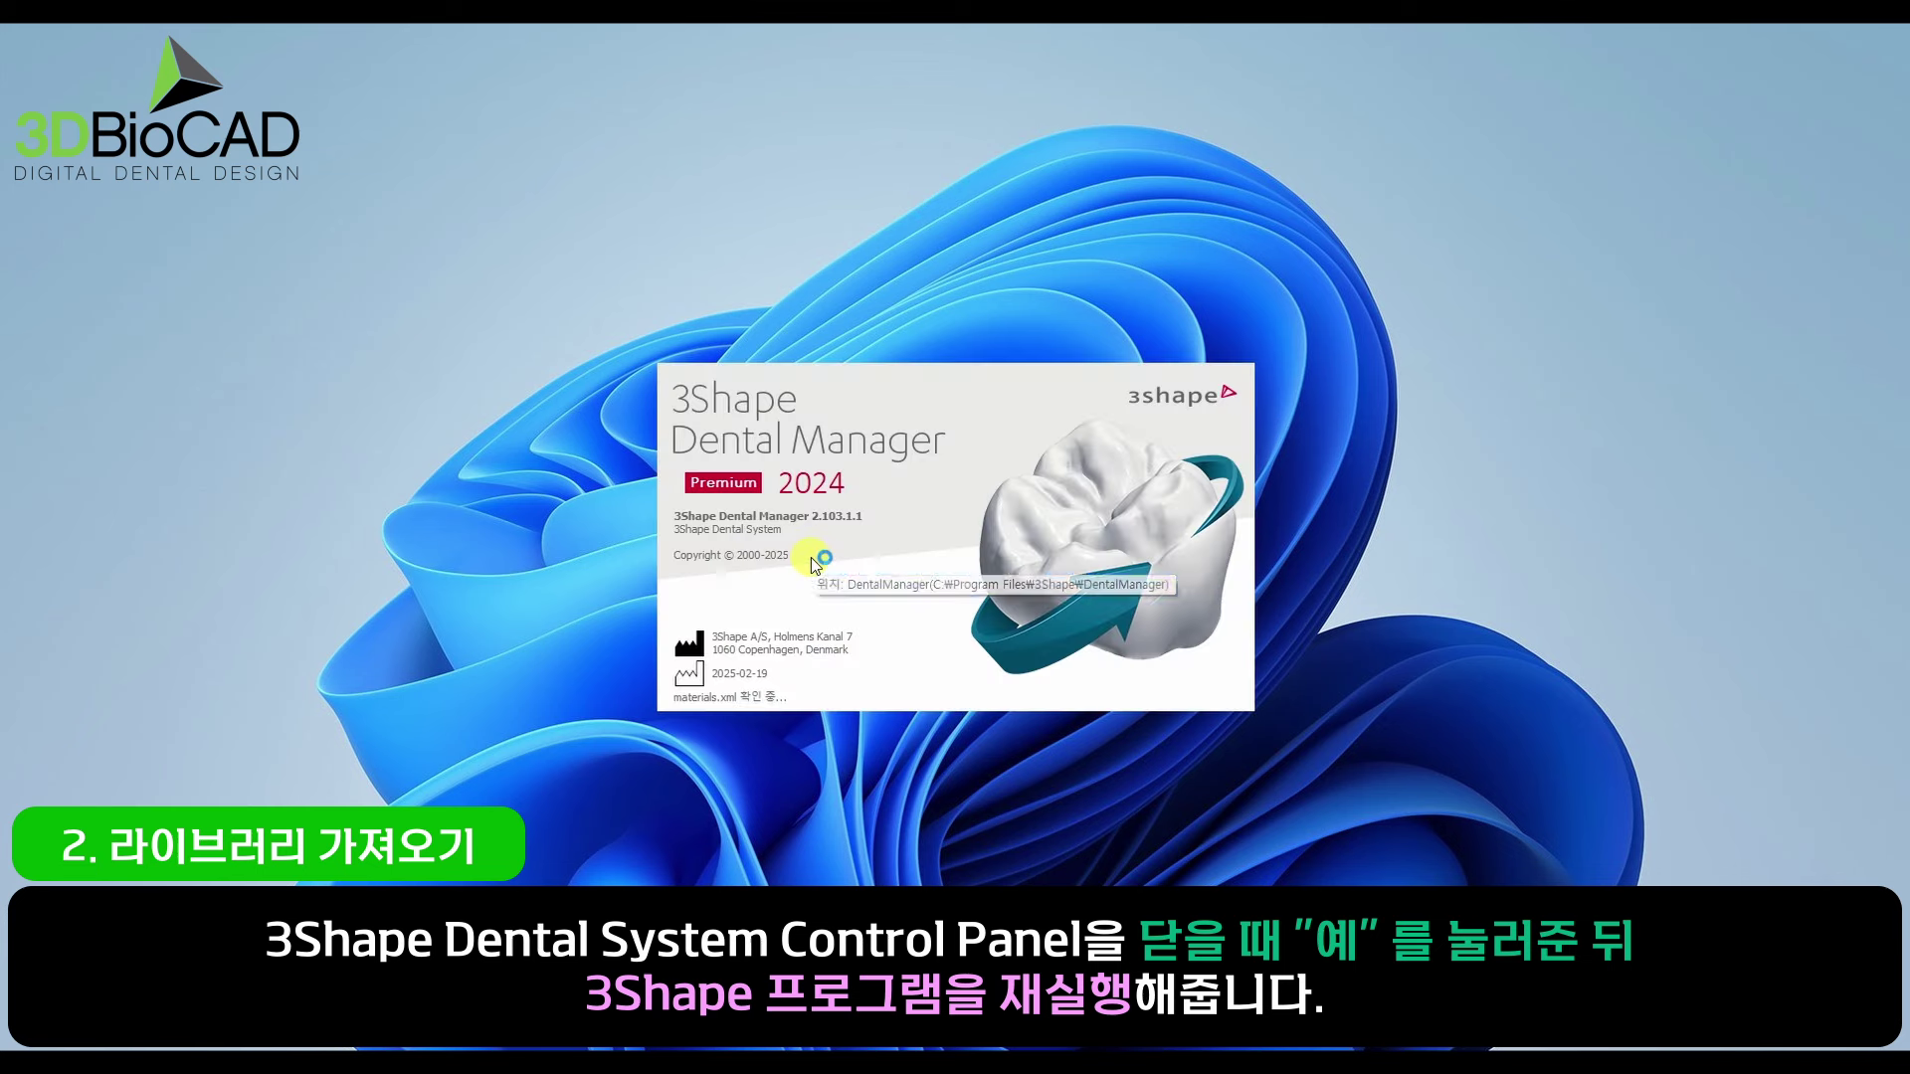